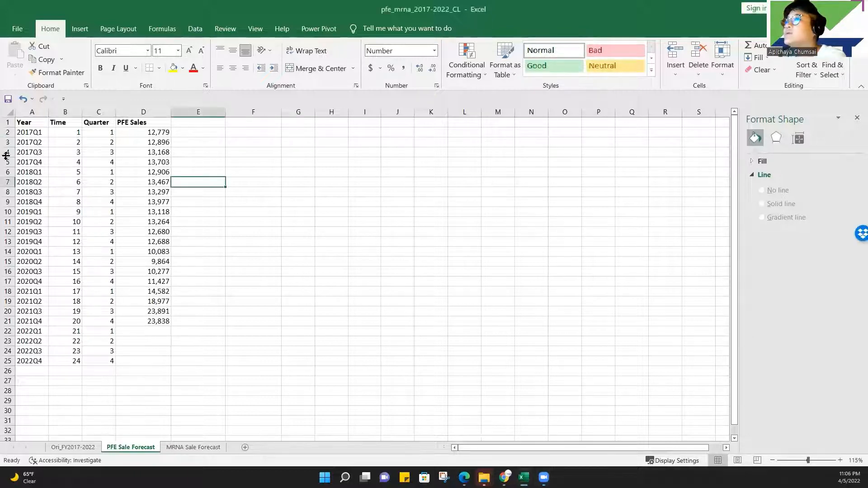
Examine the 2017 rows, the repeating Quarter values and the PFE Sales column in the quarterly data table
{"action": "left_click", "coordinate": [6, 133]}
{"action": "left_click_drag", "start_coordinate": [9, 142], "coordinate": [9, 162]}
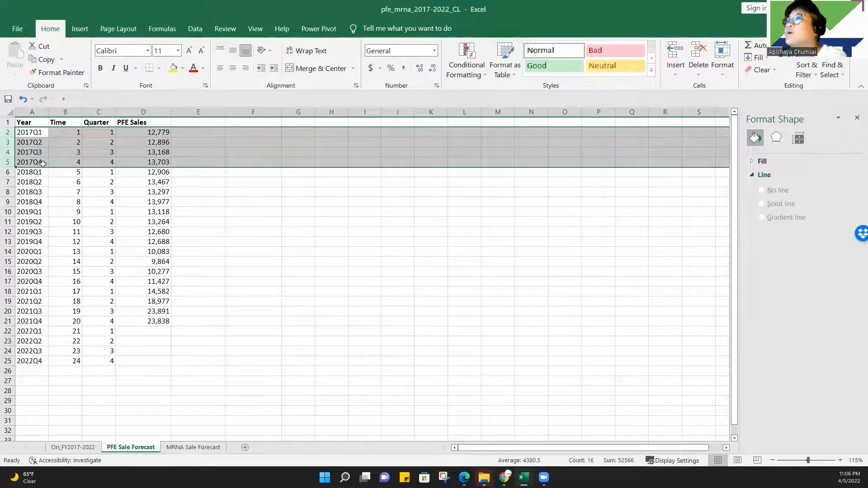
{"action": "left_click", "coordinate": [101, 142]}
{"action": "left_click", "coordinate": [103, 152]}
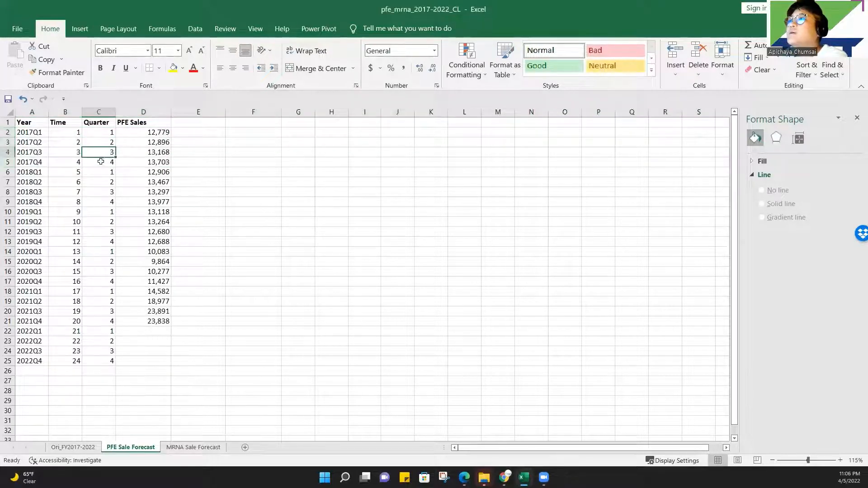
{"action": "left_click", "coordinate": [101, 162]}
{"action": "left_click", "coordinate": [99, 172]}
{"action": "left_click", "coordinate": [97, 186]}
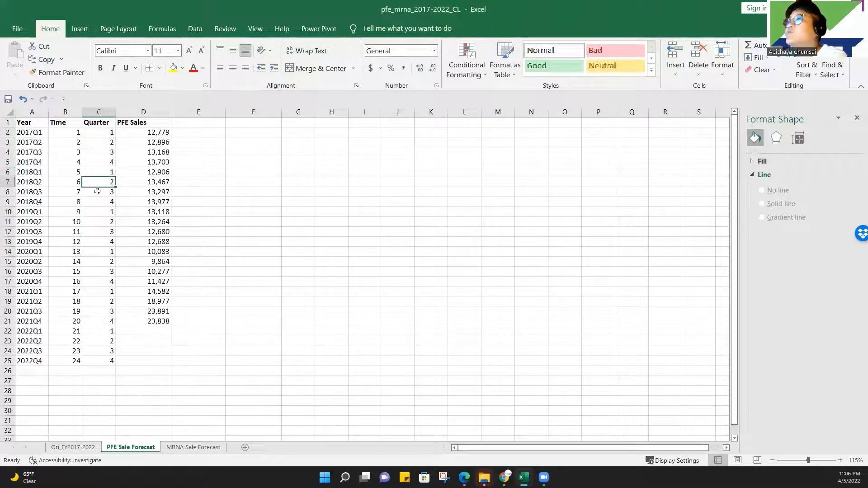
{"action": "left_click", "coordinate": [97, 191]}
{"action": "left_click", "coordinate": [192, 219]}
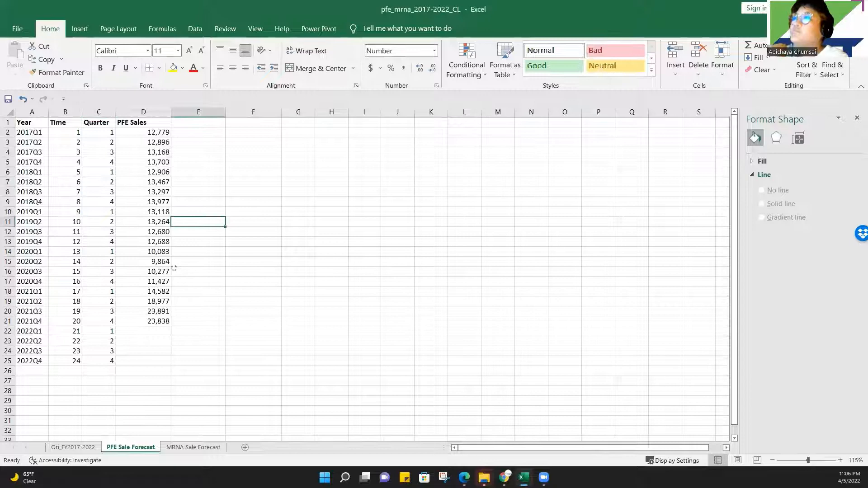
{"action": "left_click", "coordinate": [147, 123]}
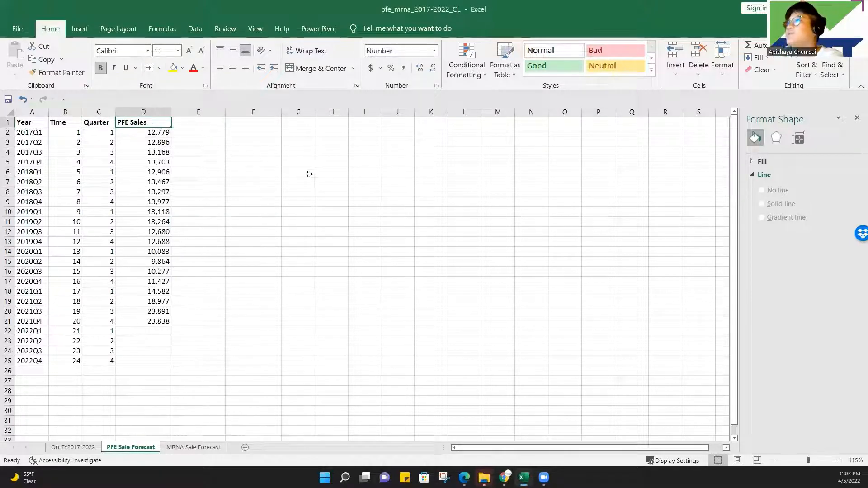
{"action": "left_click", "coordinate": [309, 121]}
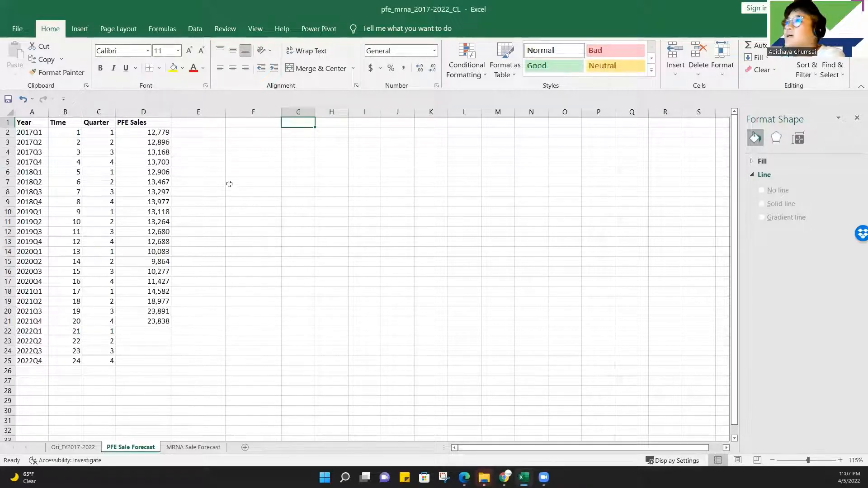
{"action": "left_click", "coordinate": [132, 123]}
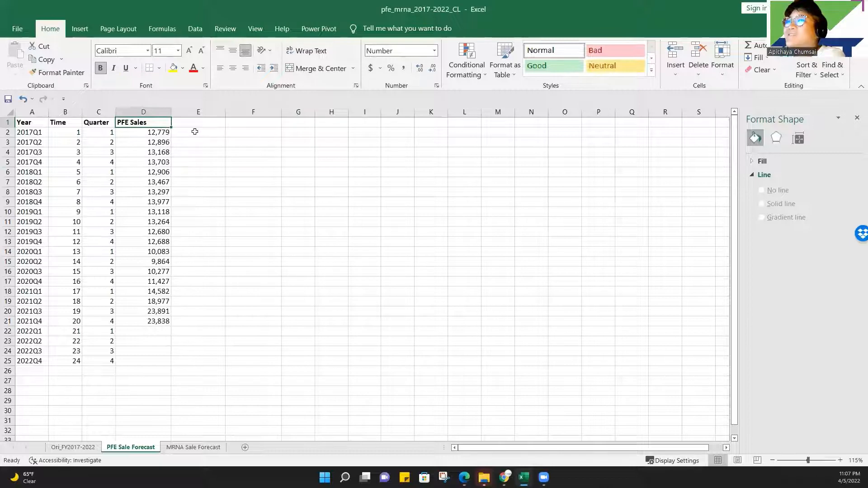
Add the headers QT in G1 and Factor in H1 for a seasonal factor table
{"action": "left_click", "coordinate": [294, 125]}
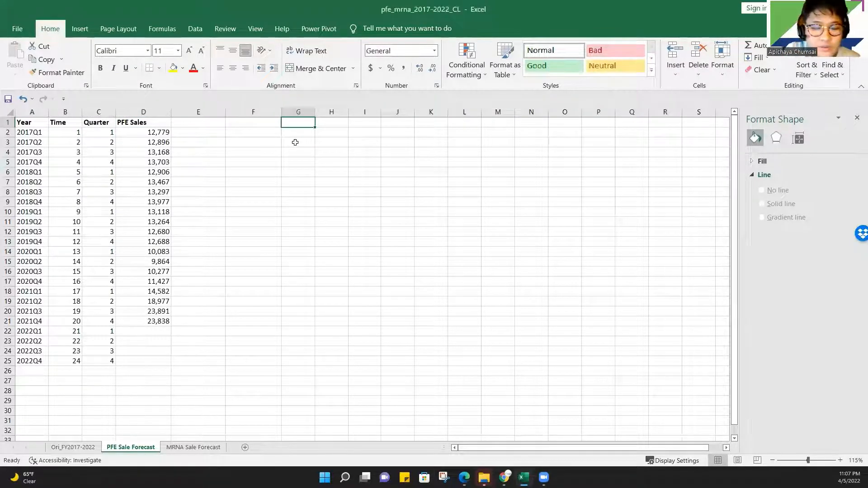
{"action": "type", "text": "QT"}
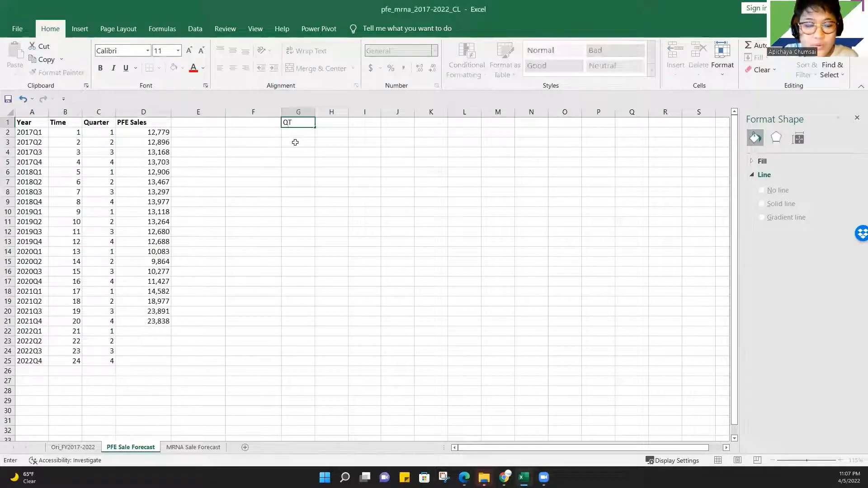
{"action": "key", "text": "Tab"}
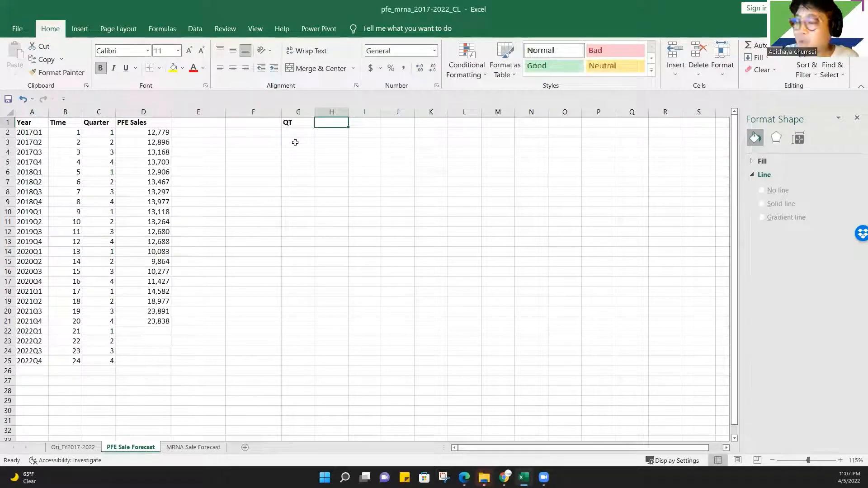
{"action": "type", "text": "Factor"}
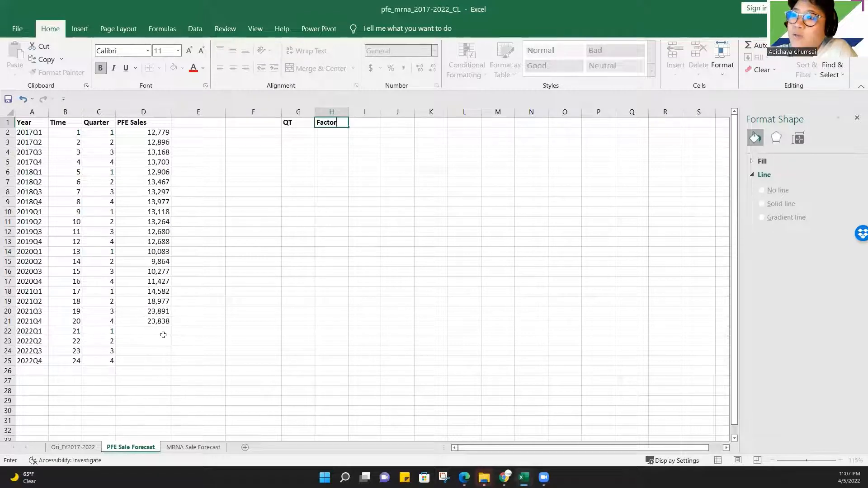
List the quarter numbers 1, 2, 3 and 4 in cells G2 to G5 under QT
{"action": "left_click", "coordinate": [305, 130]}
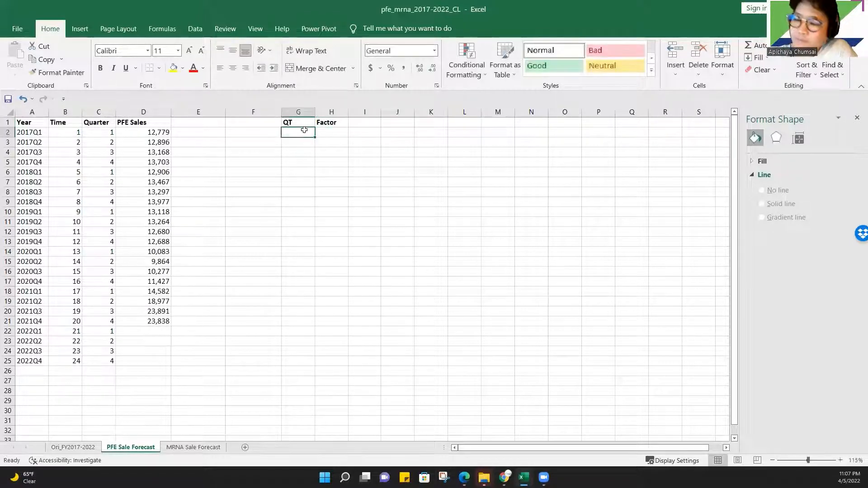
{"action": "type", "text": "1"}
{"action": "key", "text": "Return"}
{"action": "type", "text": "2"}
{"action": "key", "text": "Return"}
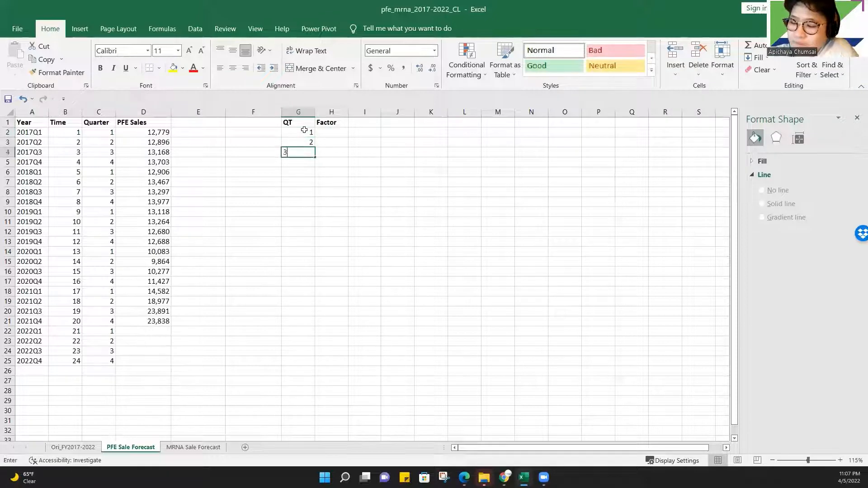
{"action": "type", "text": "3"}
{"action": "key", "text": "Return"}
{"action": "type", "text": "4"}
{"action": "key", "text": "Return"}
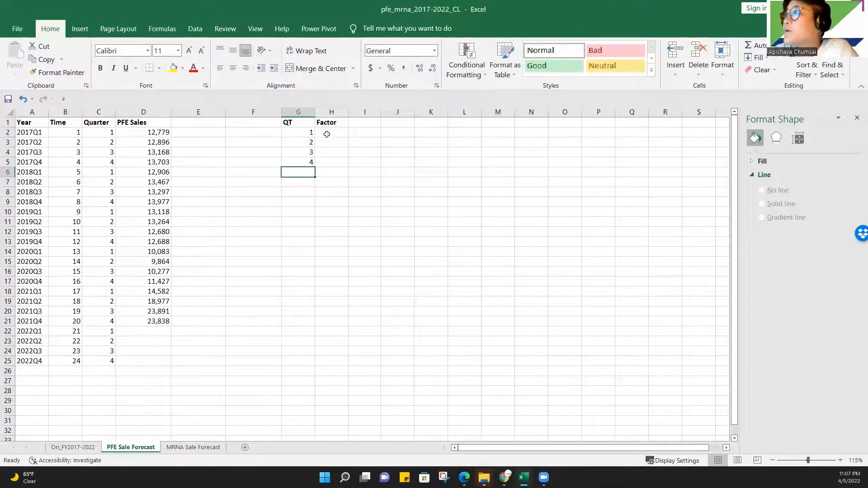
Begin an AVERAGEIF formula in H2 with the Quarter values $C$2:$C$21 as its absolute criteria range
{"action": "left_click", "coordinate": [326, 132]}
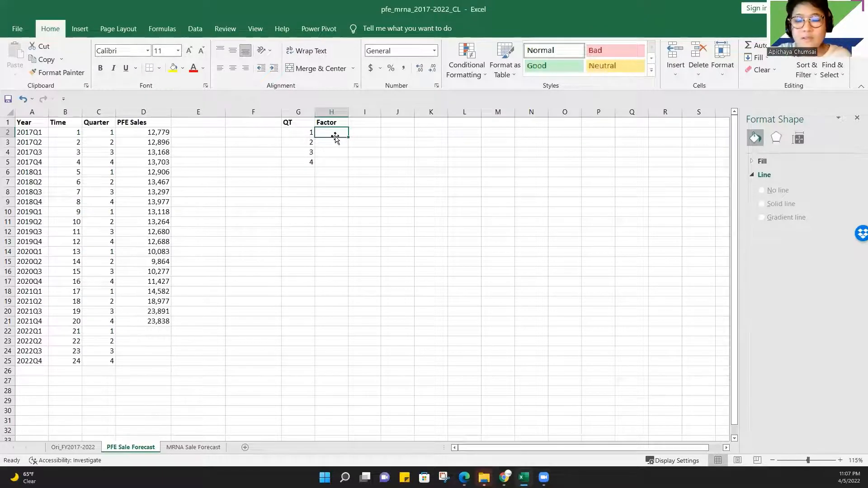
{"action": "type", "text": "=A"}
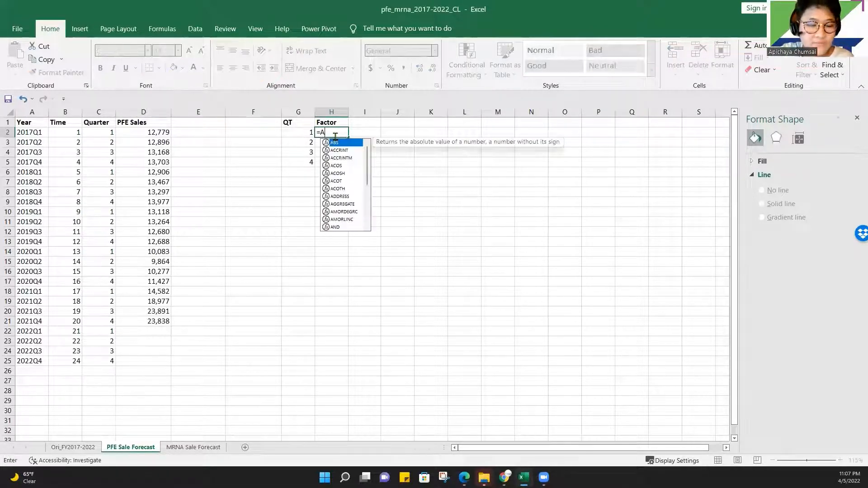
{"action": "type", "text": "verageif("}
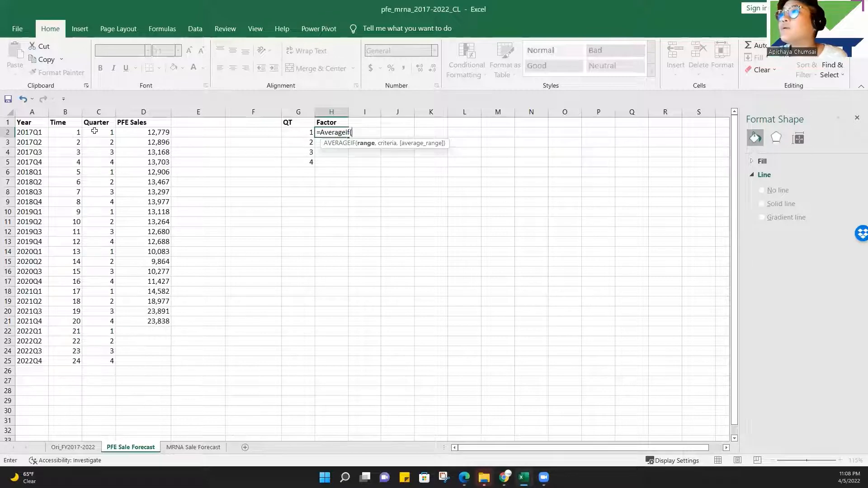
{"action": "left_click", "coordinate": [94, 132]}
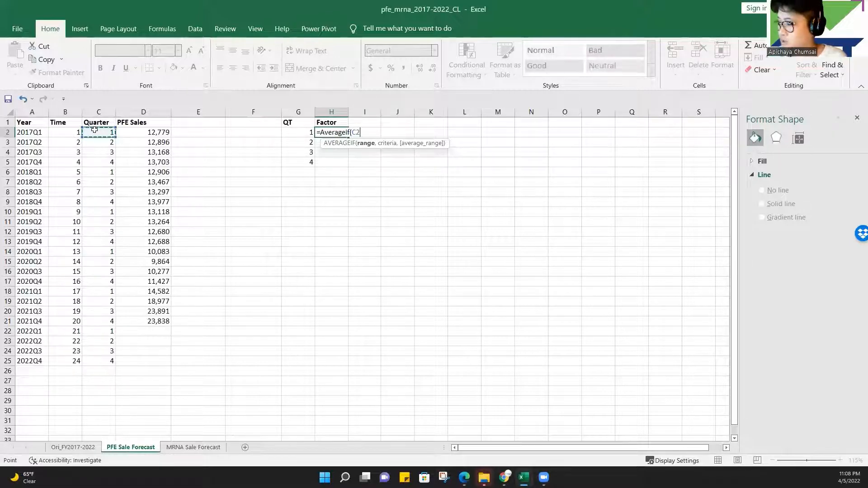
{"action": "left_click_drag", "start_coordinate": [94, 130], "coordinate": [66, 262]}
{"action": "left_click_drag", "start_coordinate": [88, 346], "coordinate": [100, 330]}
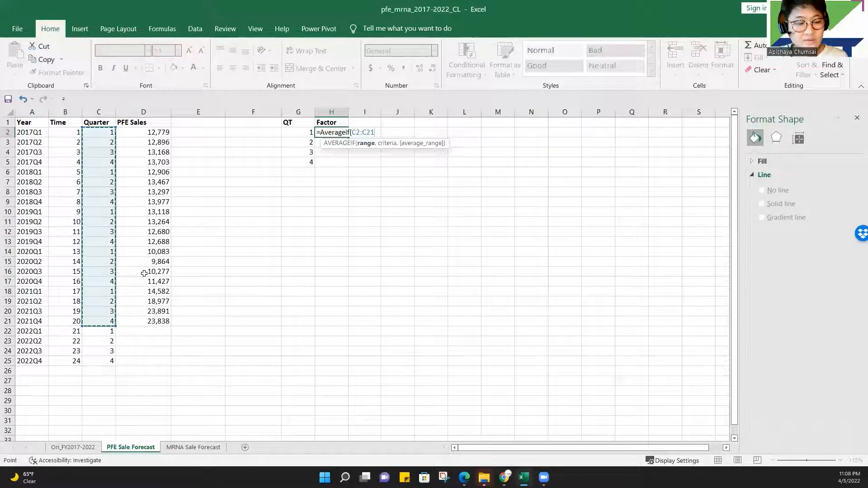
{"action": "key", "text": "F4"}
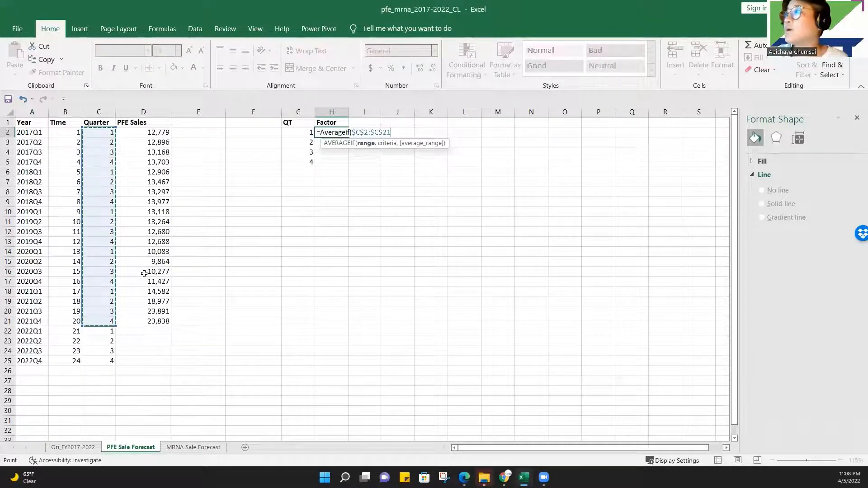
Complete the AVERAGEIF function with G2 as the criterion and the absolute sales range $D$2:$D$21 as the average range
{"action": "type", "text": ","}
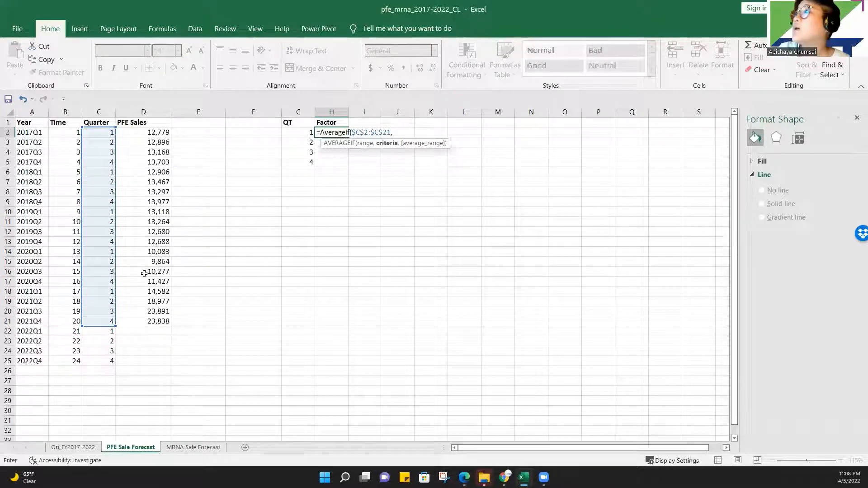
{"action": "left_click", "coordinate": [299, 131]}
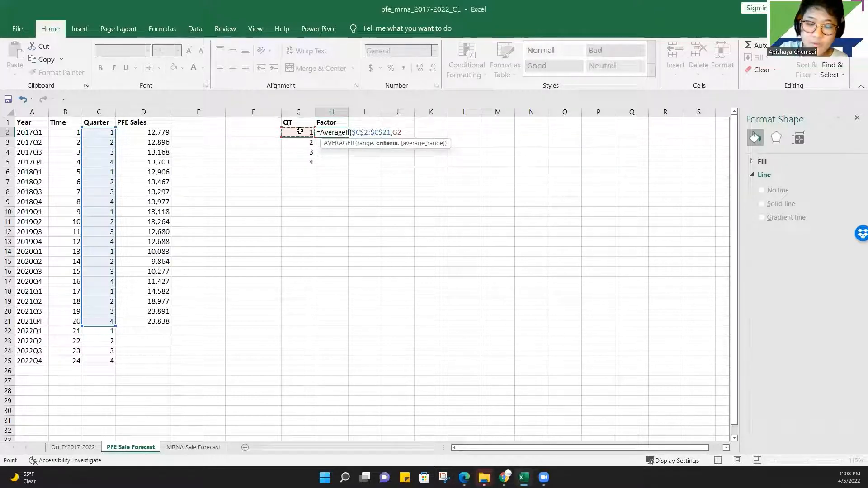
{"action": "type", "text": ","}
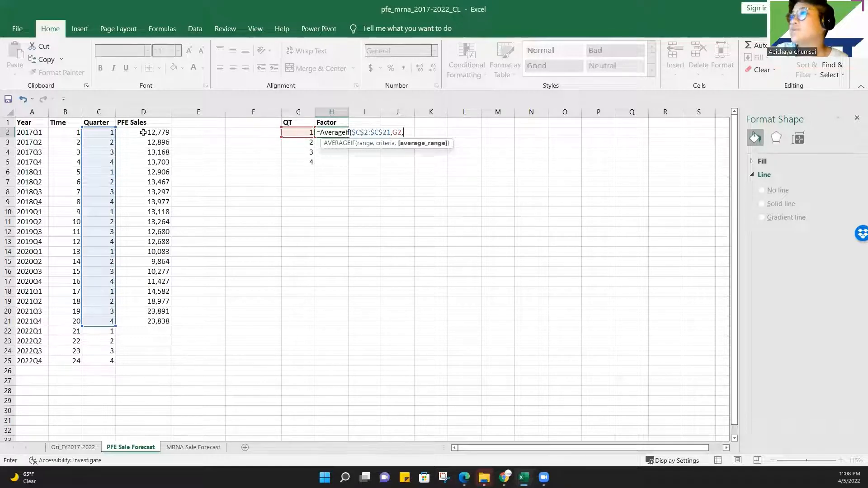
{"action": "left_click_drag", "start_coordinate": [143, 132], "coordinate": [124, 324]}
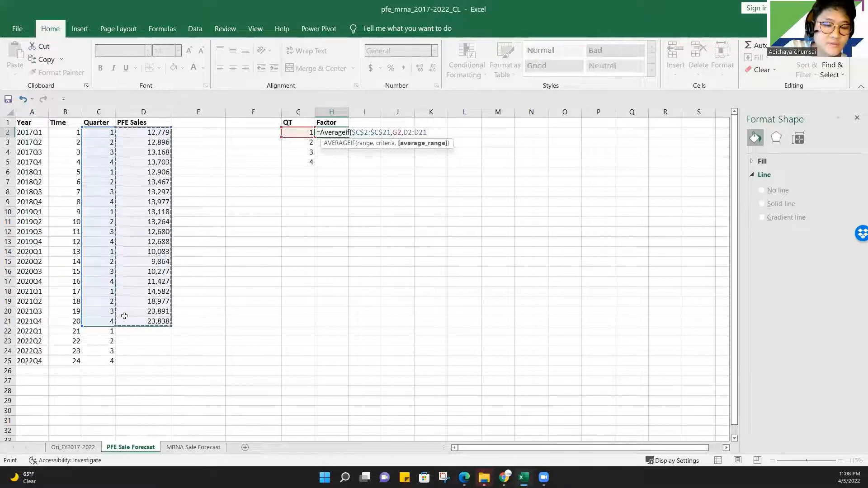
{"action": "key", "text": "F4"}
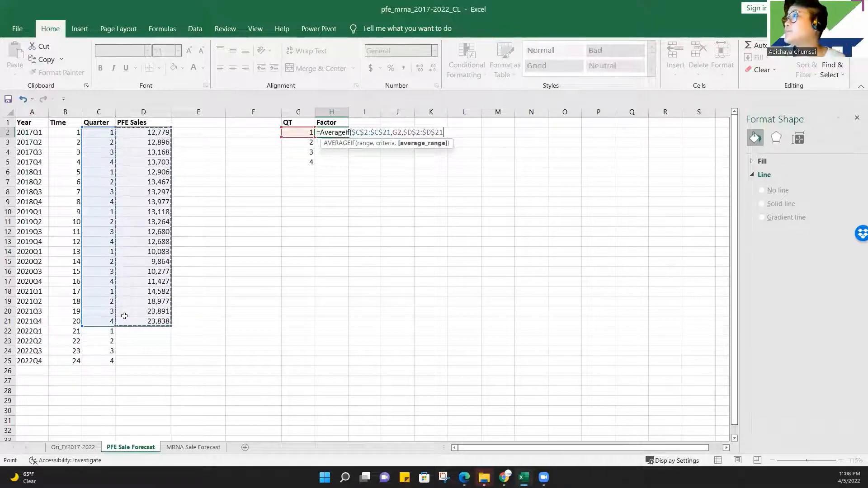
{"action": "type", "text": ")"}
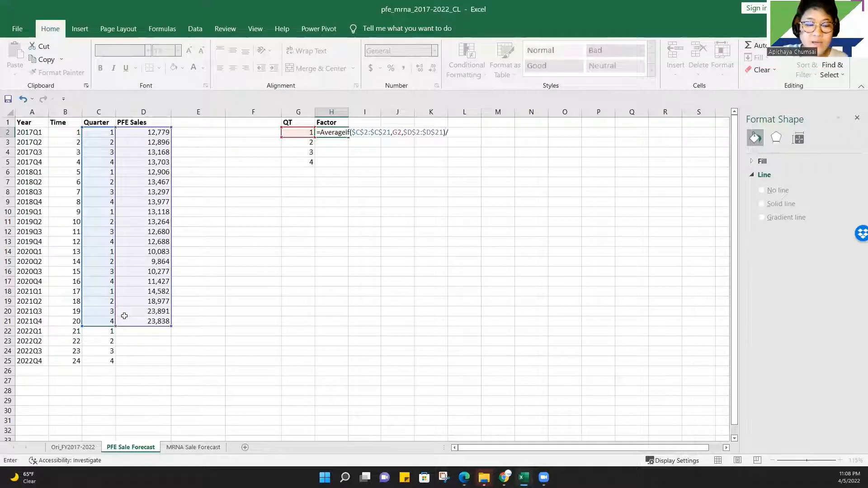
Divide the quarter average by AVERAGE($D$2:$D$21) and enter the finished formula in H2
{"action": "type", "text": "/ave"}
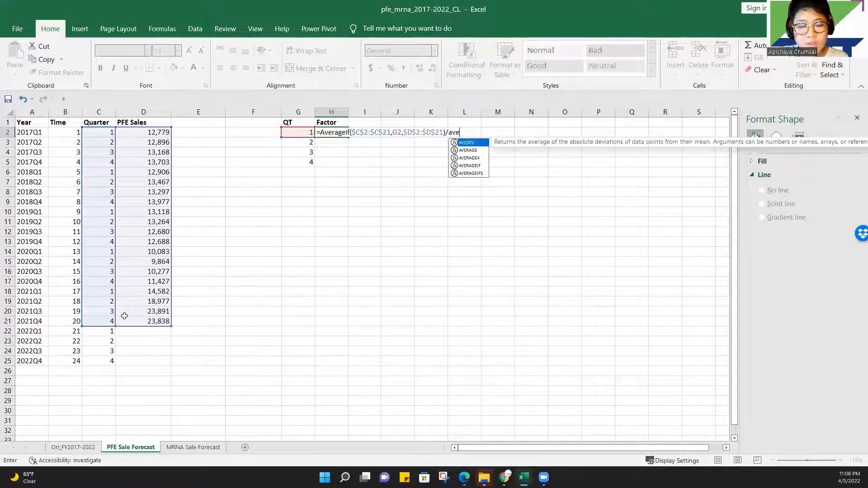
{"action": "type", "text": "rage"}
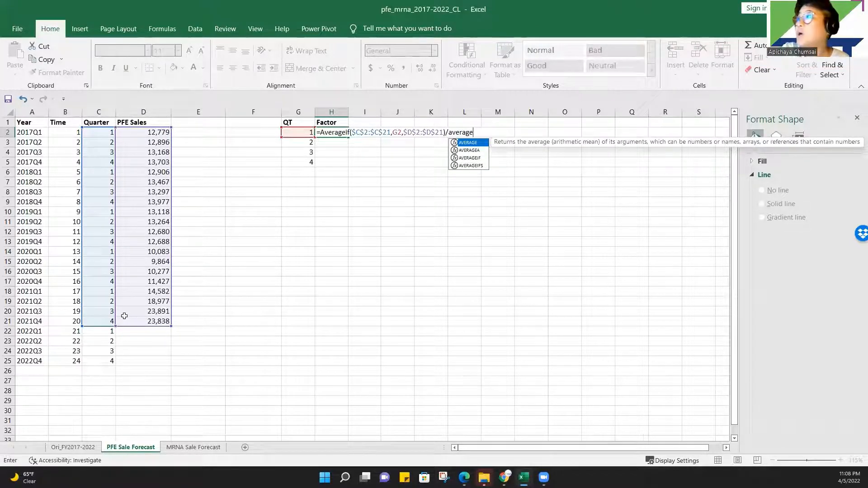
{"action": "type", "text": "("}
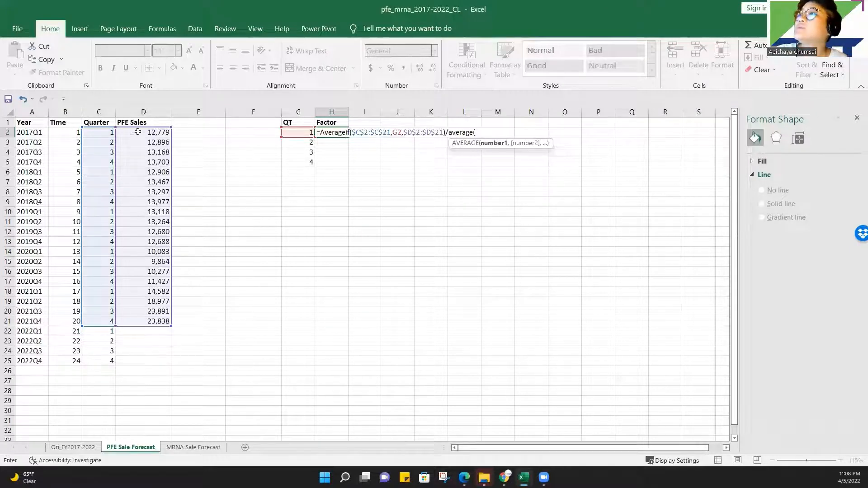
{"action": "left_click_drag", "start_coordinate": [138, 132], "coordinate": [139, 322]}
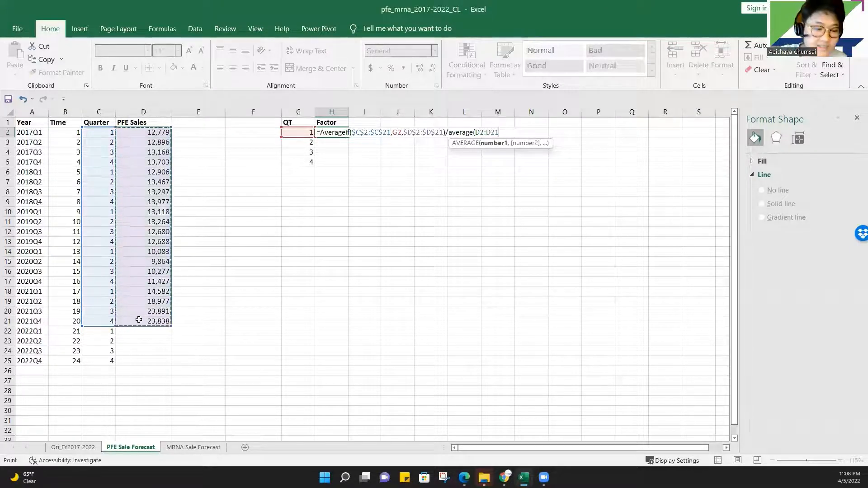
{"action": "key", "text": "F4"}
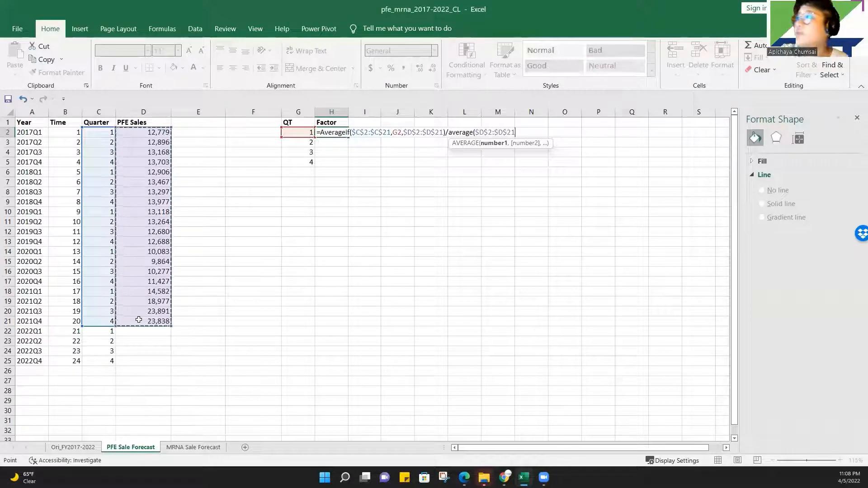
{"action": "type", "text": ")"}
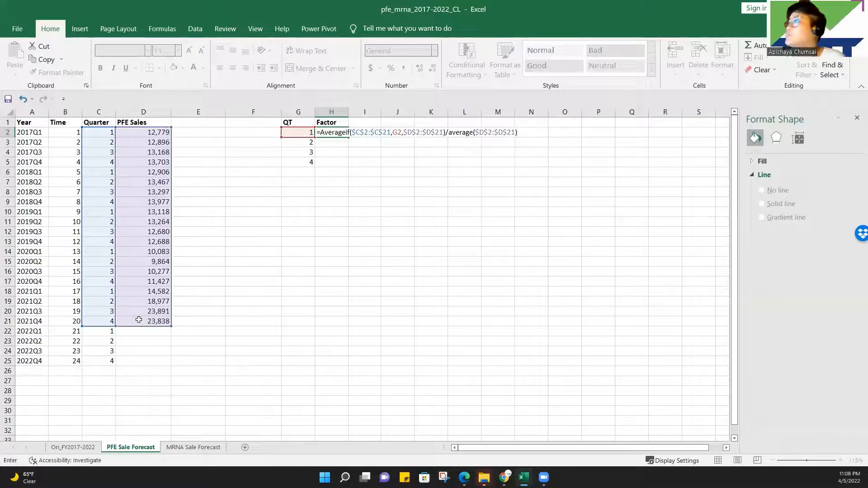
{"action": "key", "text": "Return"}
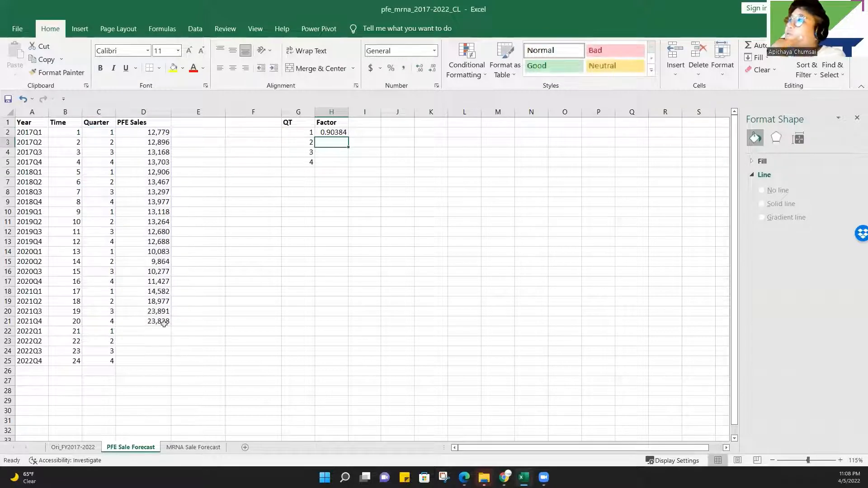
Format the quarter 1 factor in H2 to show three decimal places
{"action": "left_click", "coordinate": [340, 132]}
{"action": "left_click", "coordinate": [419, 68]}
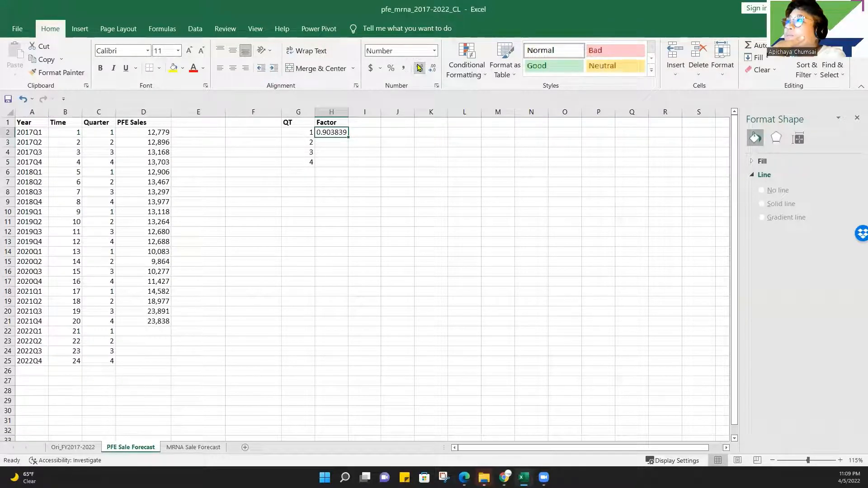
{"action": "left_click", "coordinate": [419, 68]}
{"action": "left_click", "coordinate": [433, 67]}
{"action": "left_click", "coordinate": [433, 68]}
{"action": "left_click", "coordinate": [433, 67]}
{"action": "left_click", "coordinate": [432, 68]}
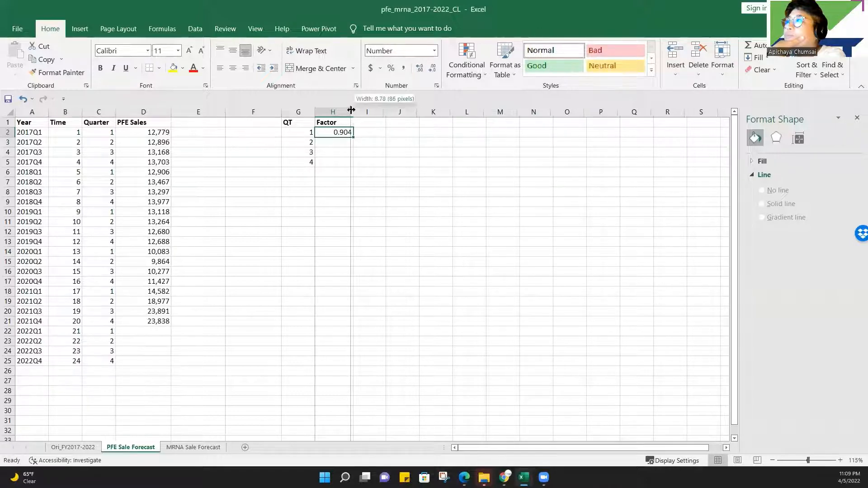
Copy the quarter 1 factor formula down from H2 to the other three quarters in H3:H5
{"action": "left_click_drag", "start_coordinate": [352, 139], "coordinate": [352, 167]}
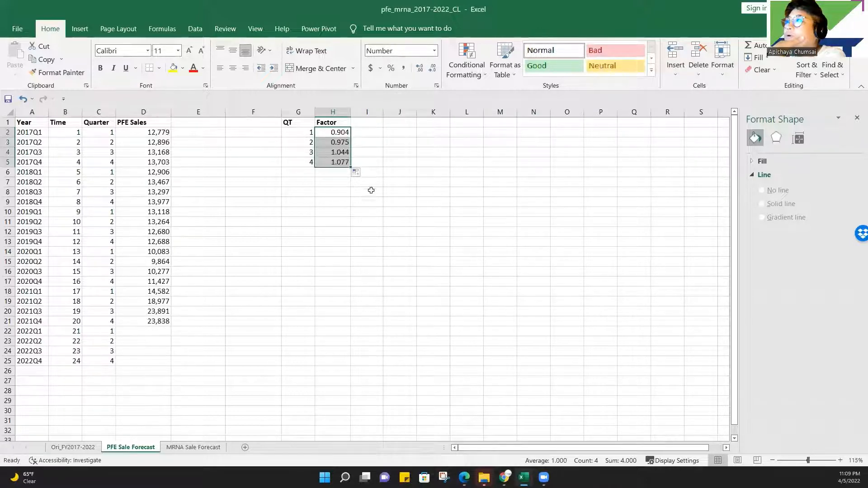
{"action": "left_click", "coordinate": [332, 202]}
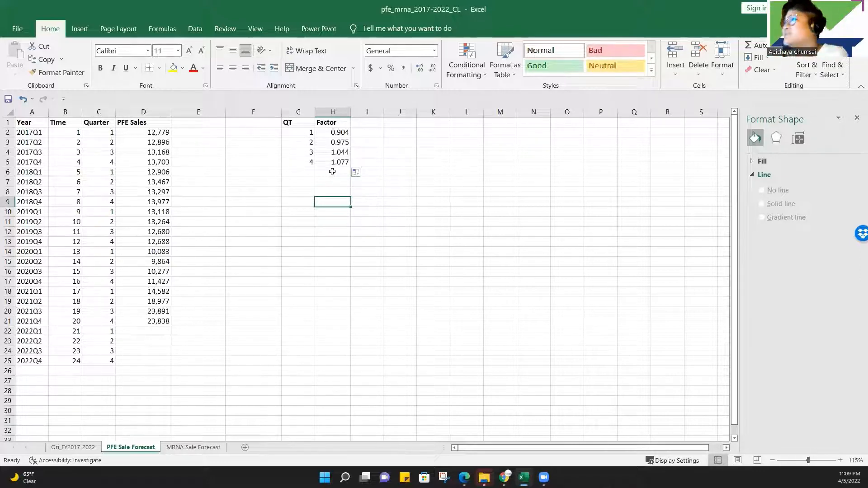
Enter the column header "Deseason sales" in cell E1, beside PFE Sales
{"action": "left_click", "coordinate": [207, 125]}
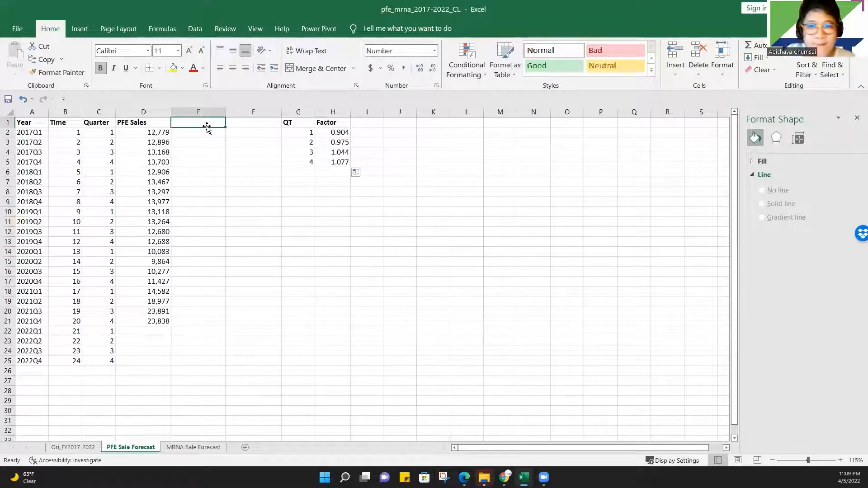
{"action": "type", "text": "Des"}
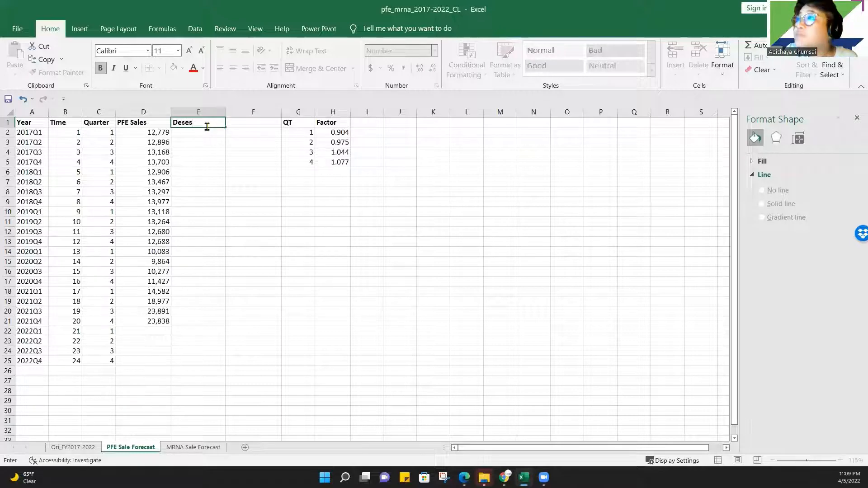
{"action": "type", "text": "e"}
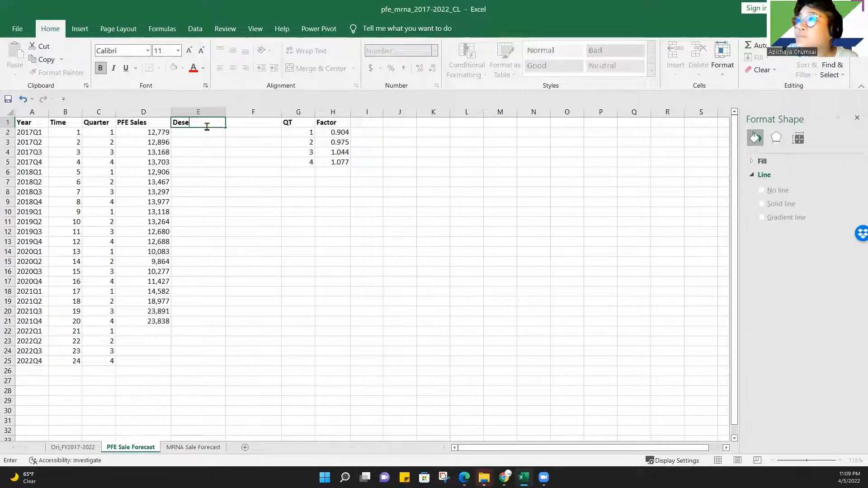
{"action": "type", "text": "ason sales"}
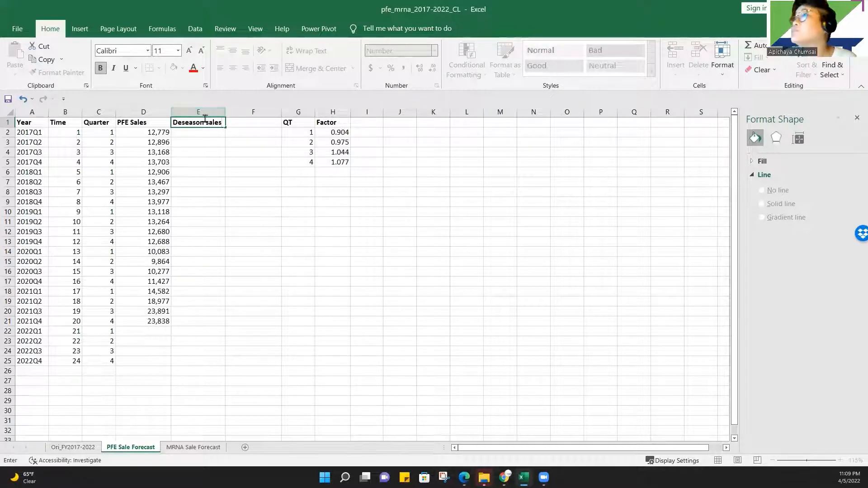
{"action": "key", "text": "Return"}
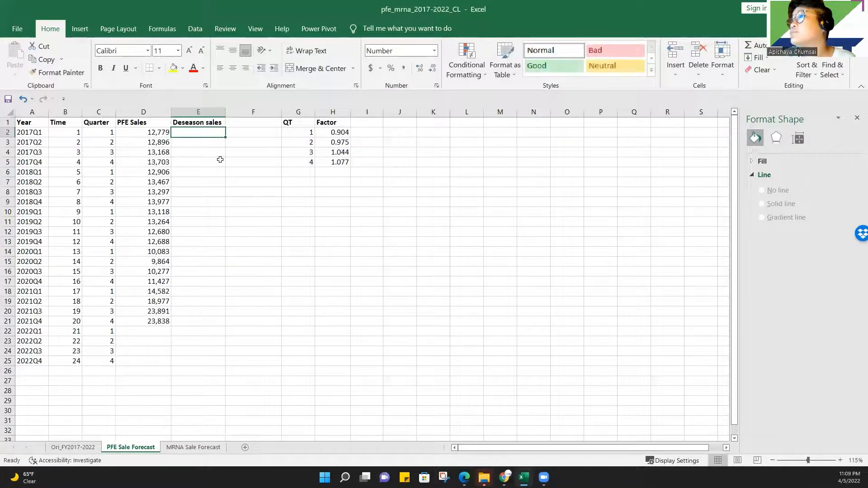
Begin a formula in E2 that divides the sales in D2 by a VLOOKUP with quarter C2 as the lookup value
{"action": "left_click", "coordinate": [155, 136]}
{"action": "left_click", "coordinate": [208, 130]}
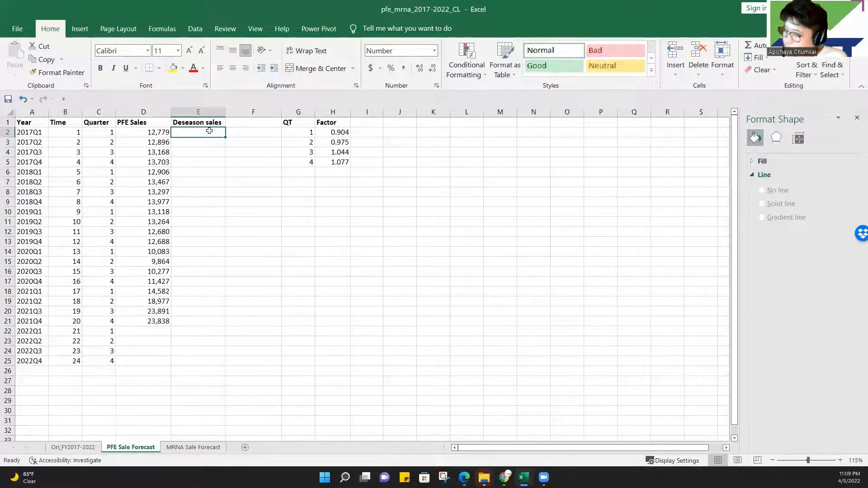
{"action": "type", "text": "="}
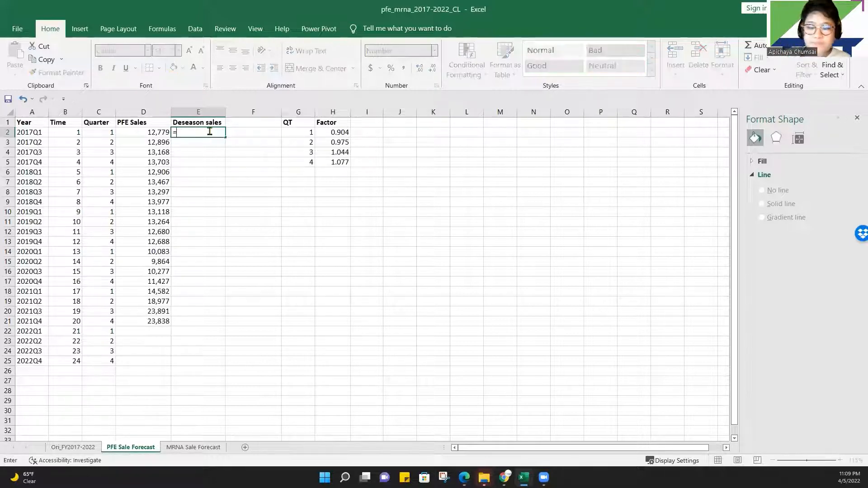
{"action": "left_click", "coordinate": [151, 131]}
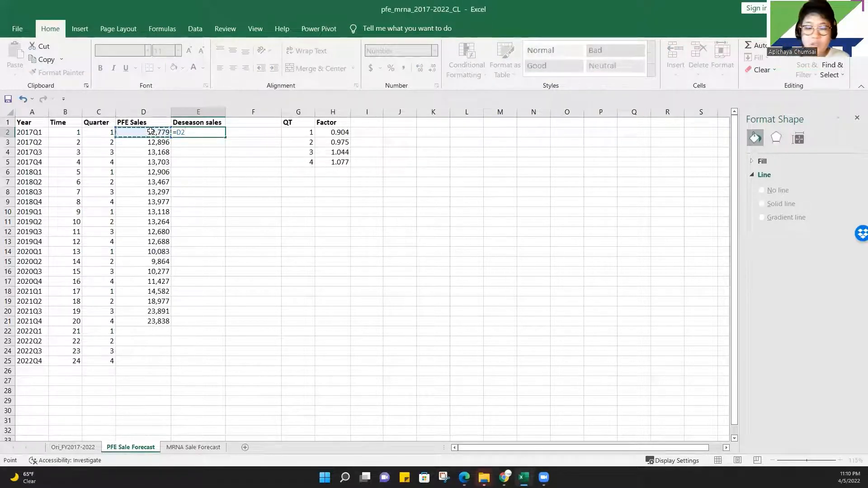
{"action": "type", "text": "/"}
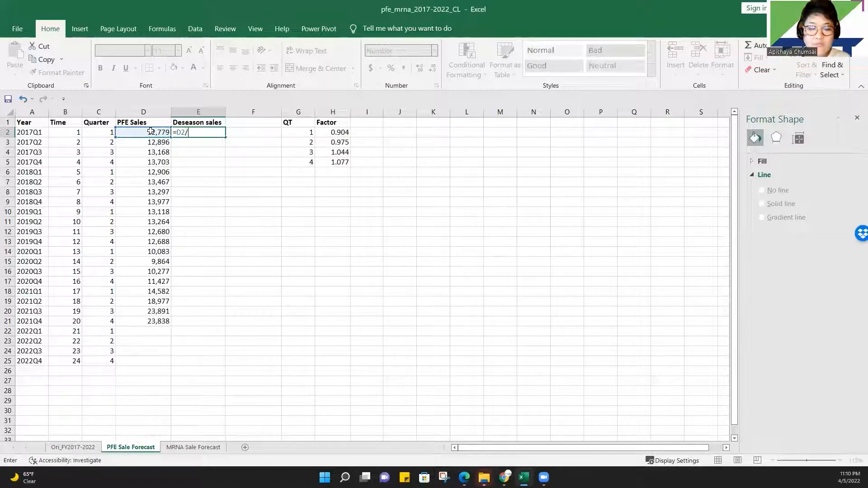
{"action": "type", "text": "vl"}
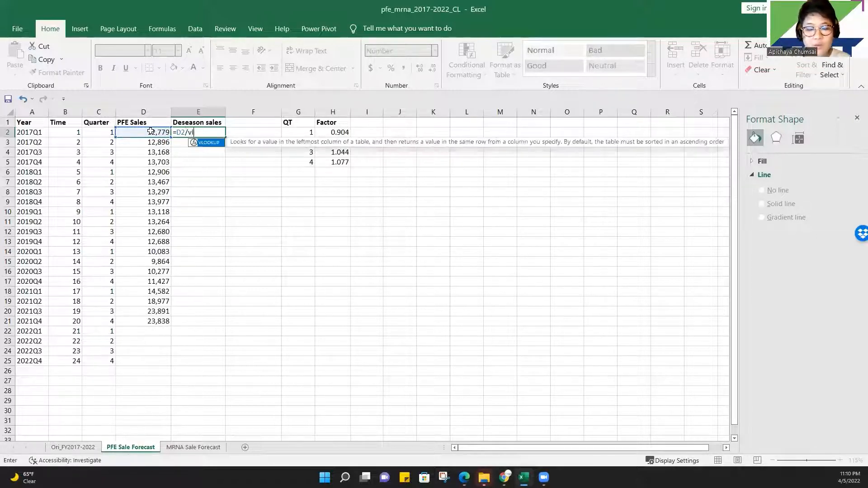
{"action": "type", "text": "ookuo"}
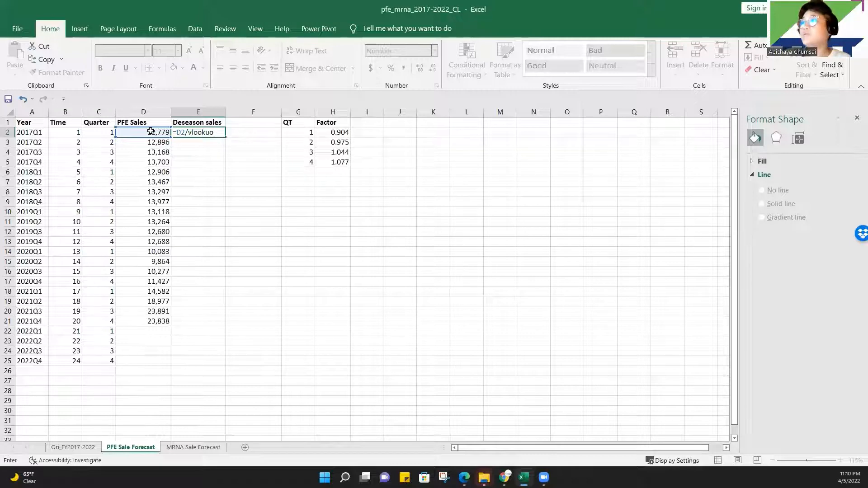
{"action": "key", "text": "BackSpace"}
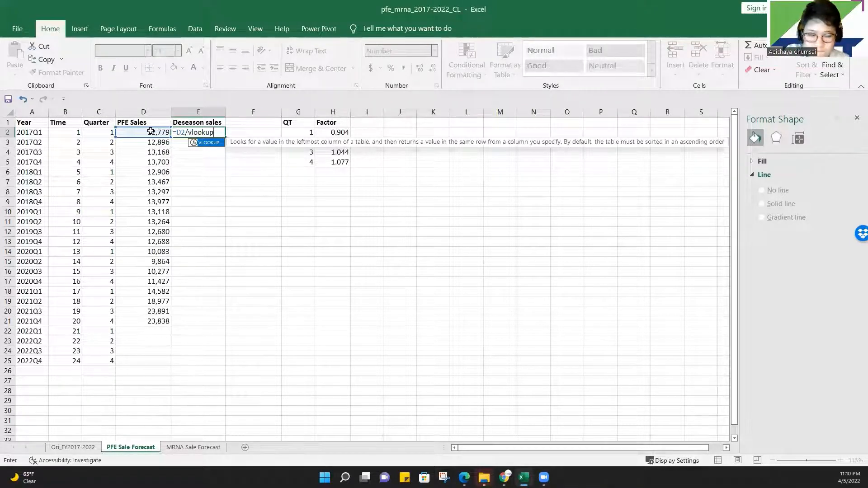
{"action": "type", "text": "("}
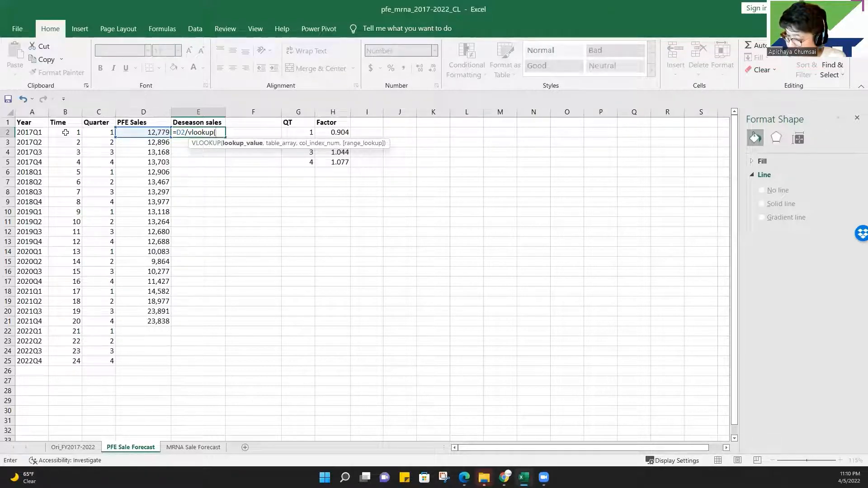
{"action": "left_click", "coordinate": [102, 134]}
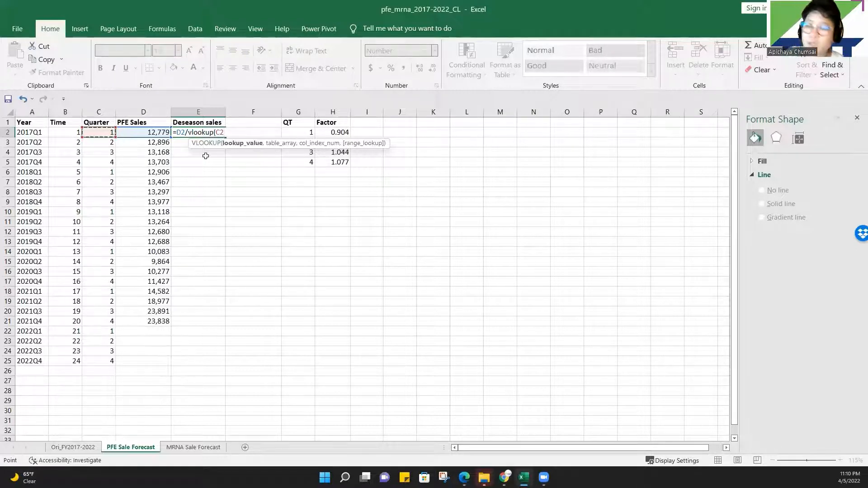
{"action": "type", "text": ","}
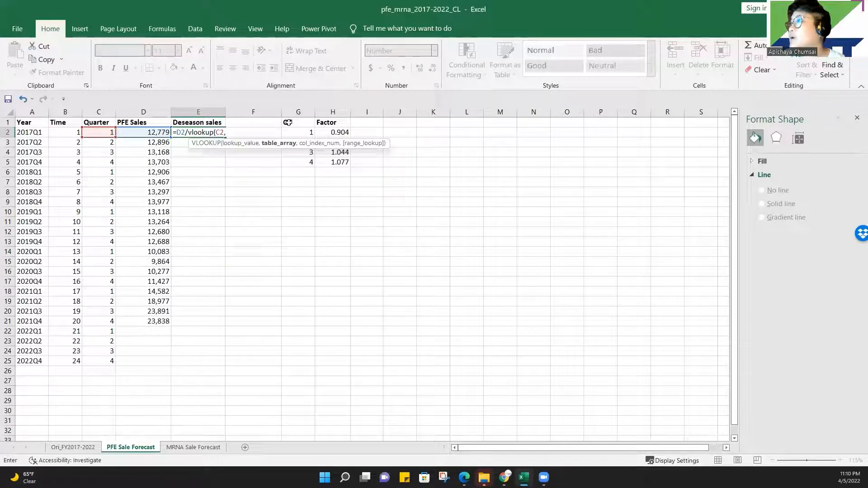
Complete the VLOOKUP with the absolute factor table $G$1:$H$5, column index 2 and FALSE, and enter the formula in E2
{"action": "left_click_drag", "start_coordinate": [292, 123], "coordinate": [326, 161]}
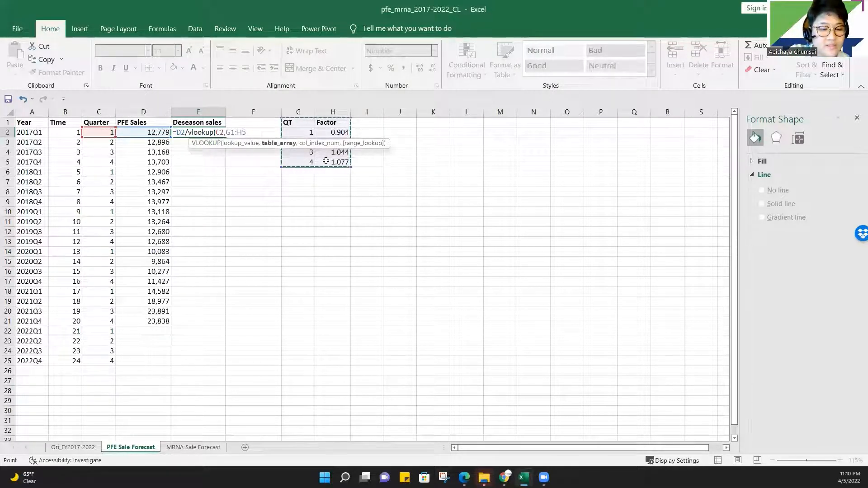
{"action": "key", "text": "F4"}
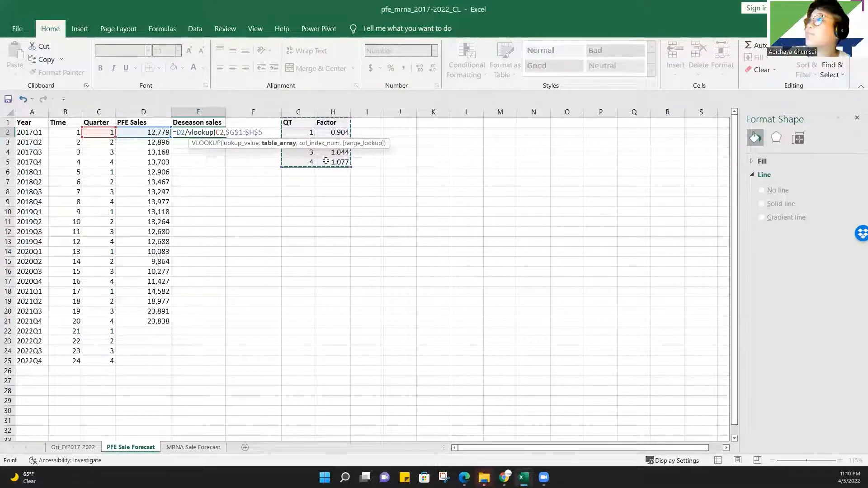
{"action": "type", "text": ",2"}
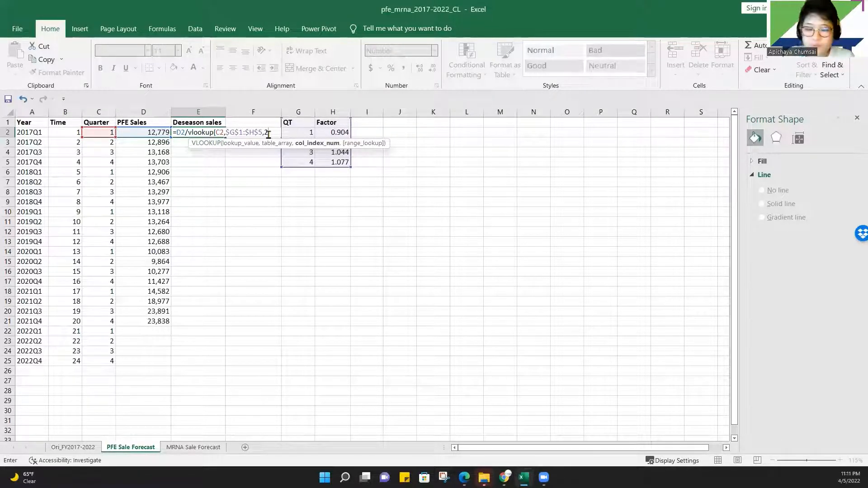
{"action": "type", "text": ","}
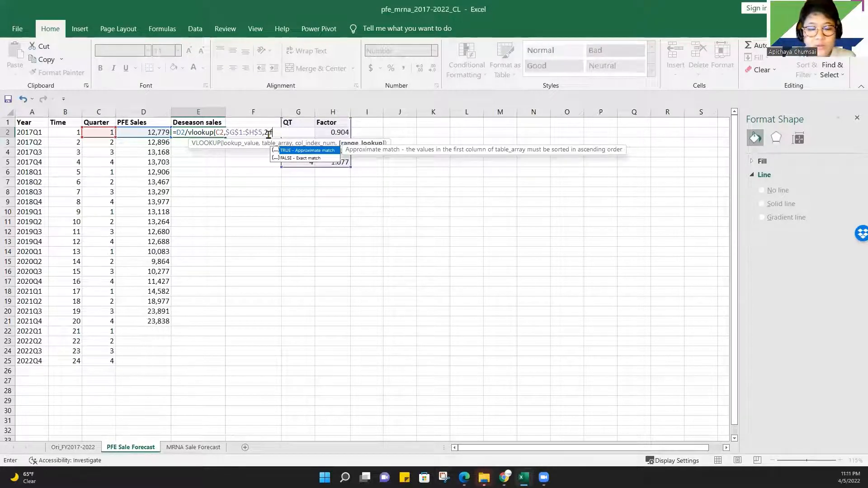
{"action": "type", "text": "false)"}
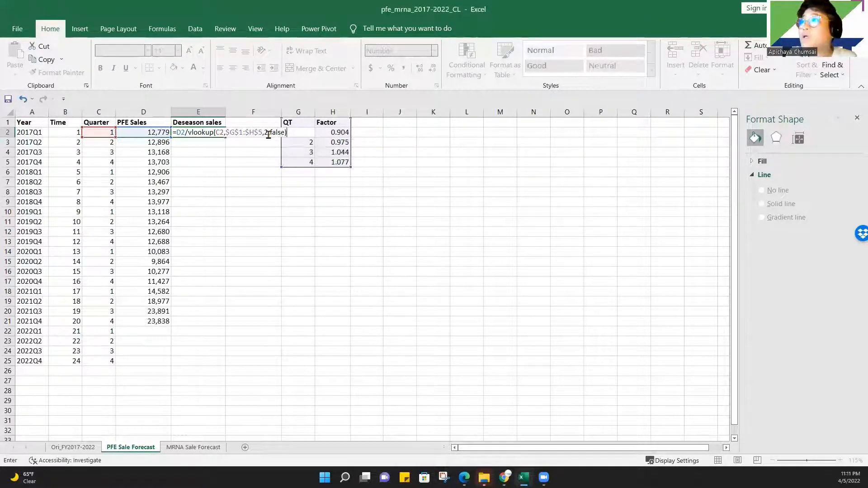
{"action": "key", "text": "Return"}
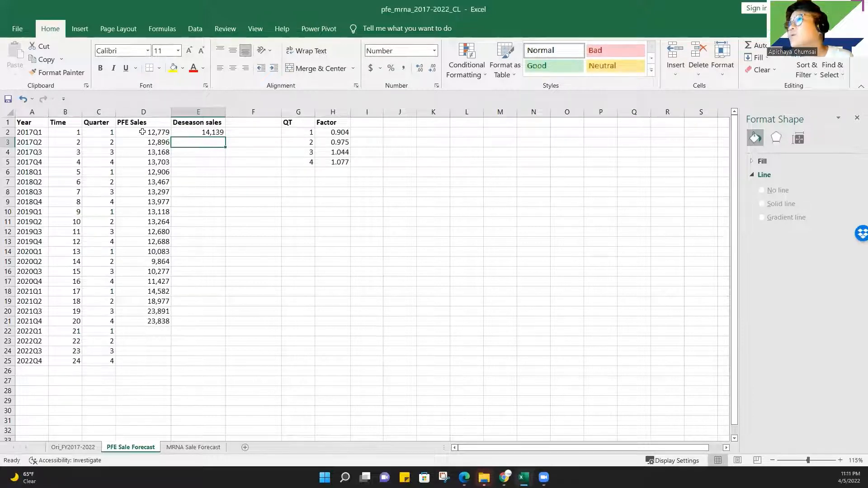
Fill the E2 formula down the Deseason sales column and clear the 2022 quarter cells E22:E25
{"action": "left_click", "coordinate": [200, 131]}
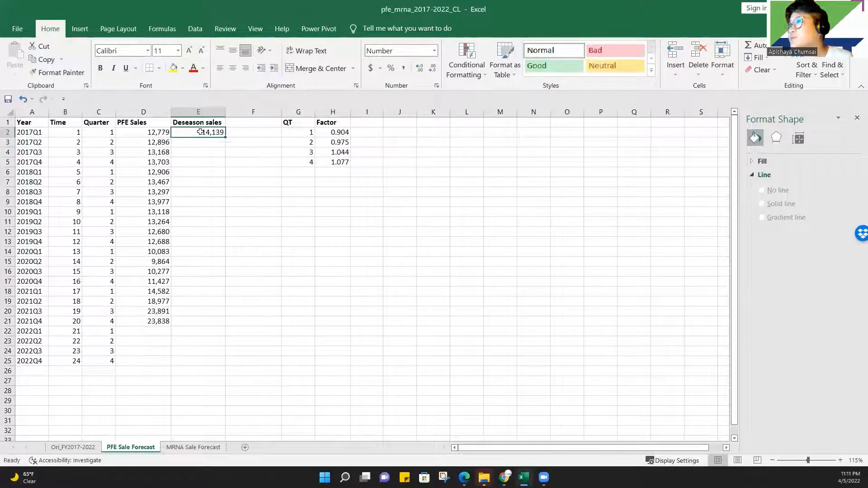
{"action": "double_click", "coordinate": [225, 137]}
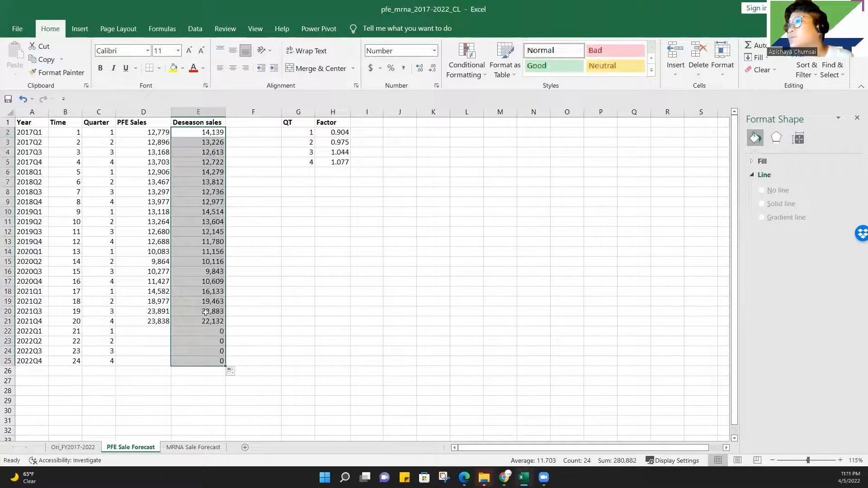
{"action": "left_click_drag", "start_coordinate": [204, 331], "coordinate": [205, 358]}
{"action": "key", "text": "Delete"}
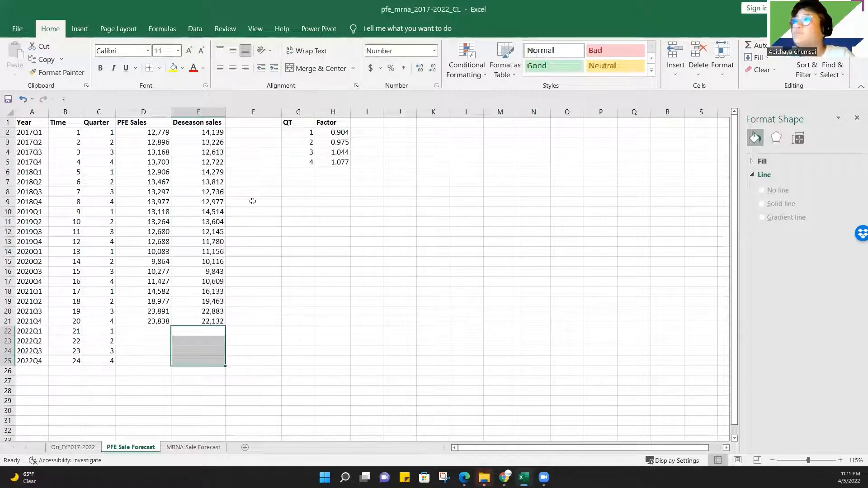
{"action": "left_click", "coordinate": [253, 201]}
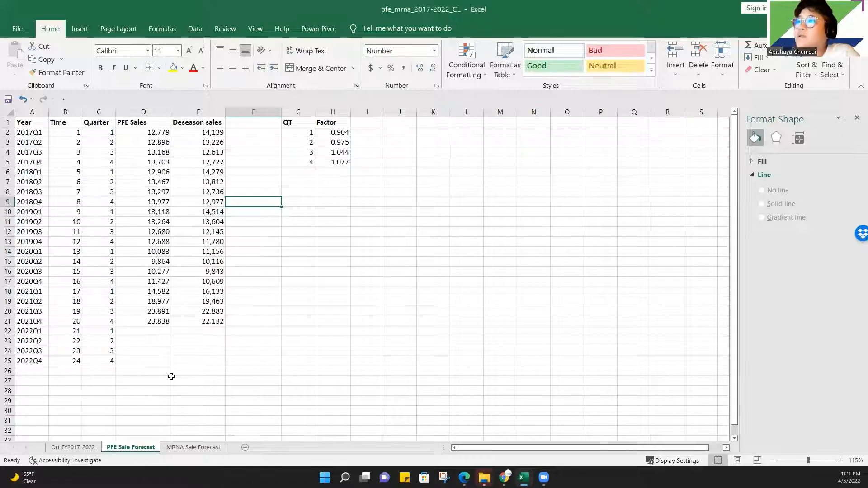
Begin a FORECAST formula in D22 for 2022Q1 with the time value in B22 as x
{"action": "left_click", "coordinate": [158, 373]}
{"action": "left_click", "coordinate": [151, 333]}
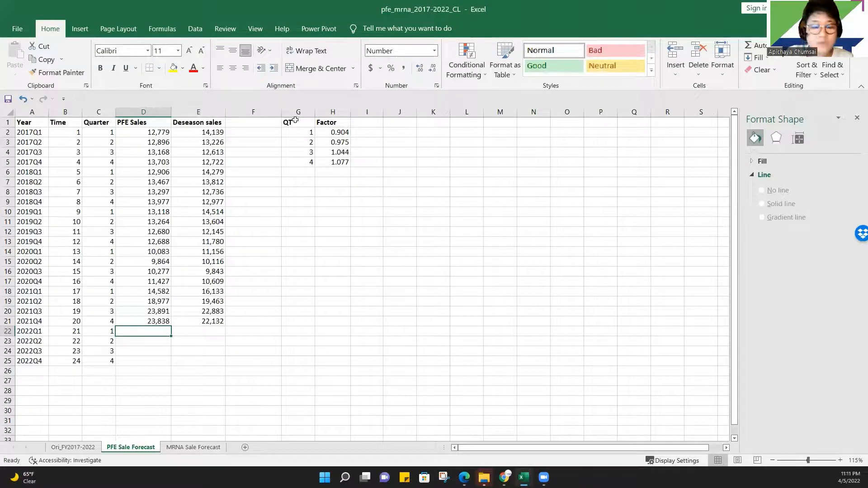
{"action": "type", "text": "=fore"}
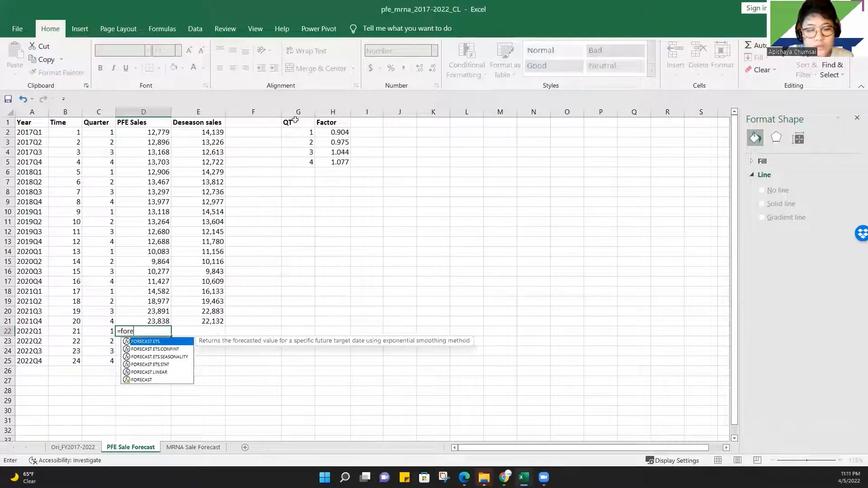
{"action": "type", "text": "cast"}
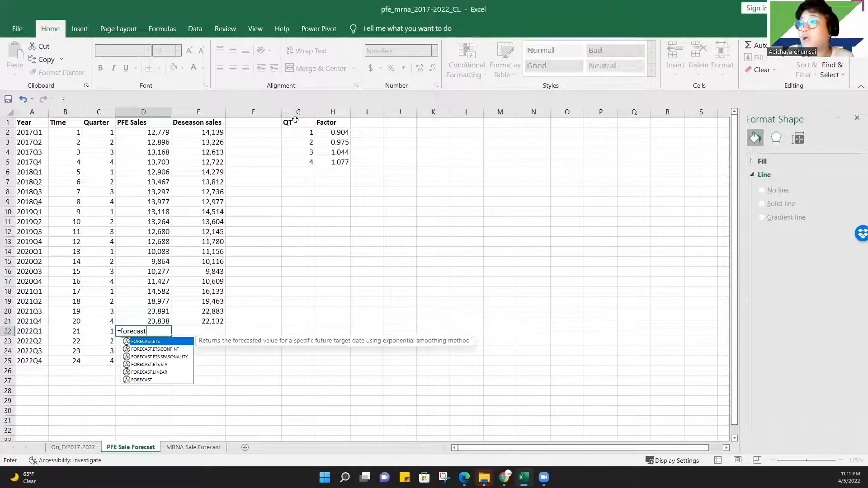
{"action": "type", "text": "("}
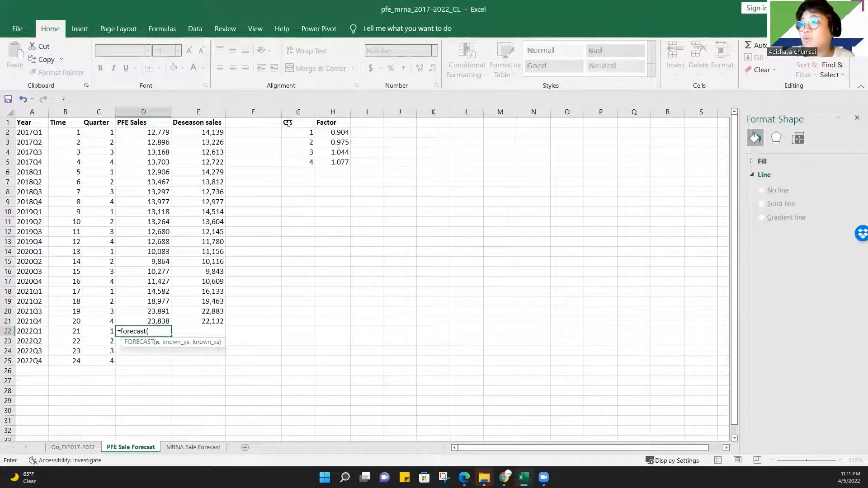
{"action": "left_click", "coordinate": [70, 332]}
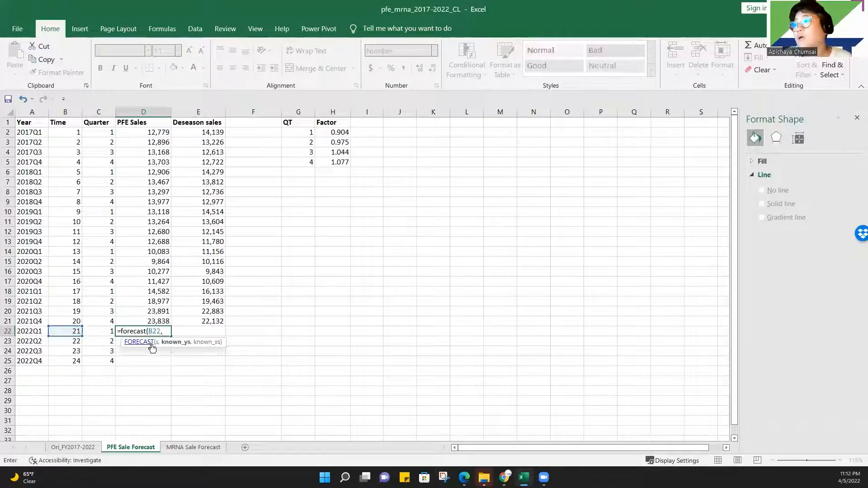
{"action": "type", "text": ","}
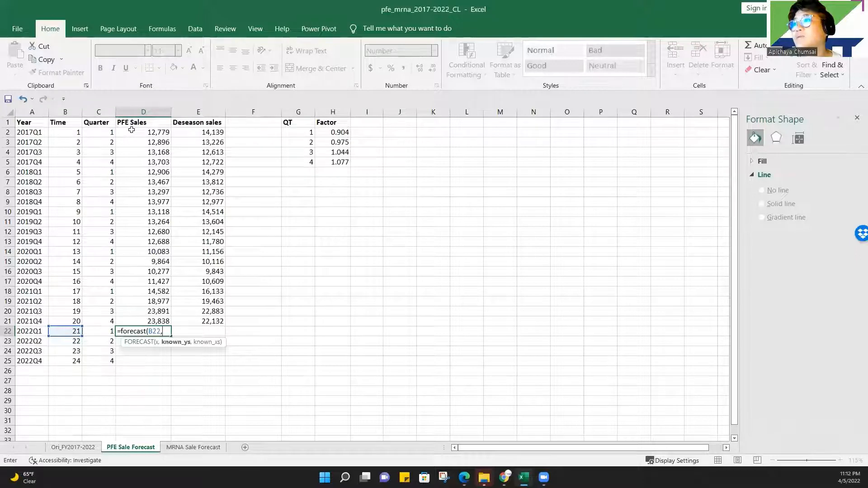
Complete the D22 forecast with the absolute known sales $D$2:$D$21 and the known times B2:B21, and enter it
{"action": "left_click_drag", "start_coordinate": [131, 130], "coordinate": [143, 322]}
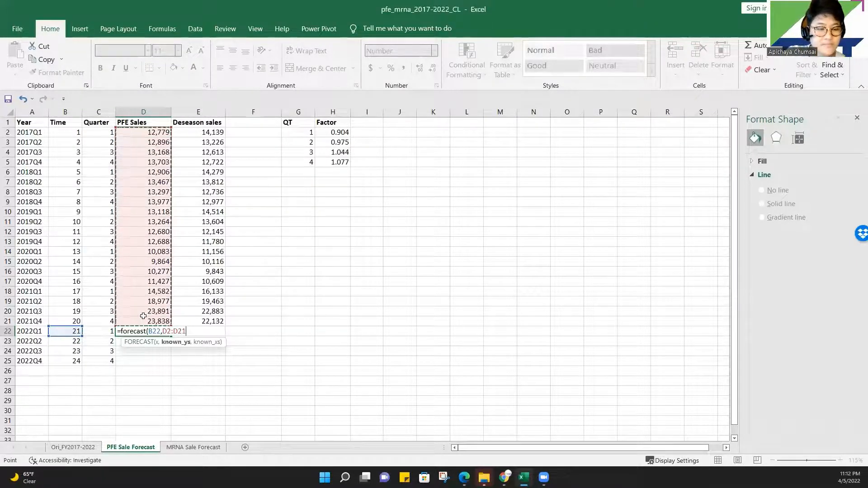
{"action": "key", "text": "F4"}
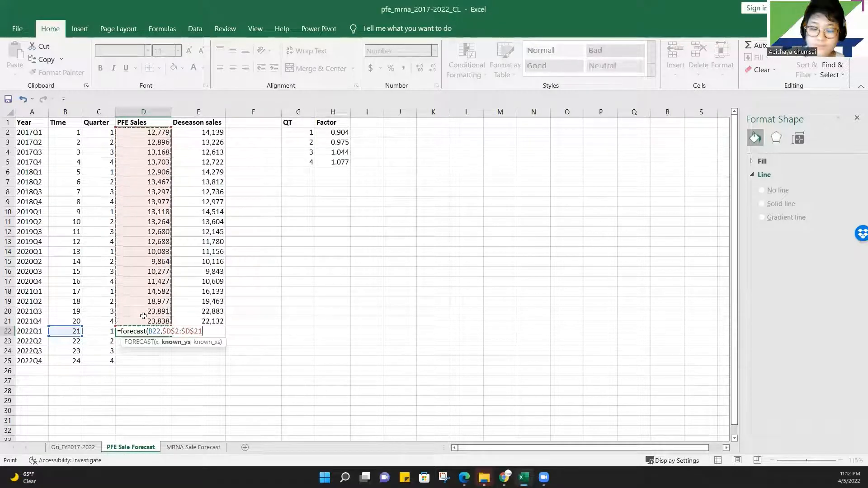
{"action": "type", "text": ","}
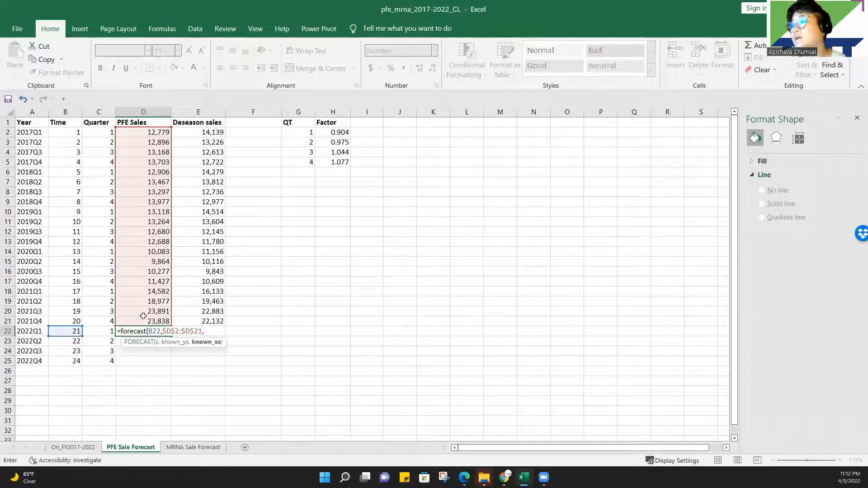
{"action": "left_click_drag", "start_coordinate": [65, 134], "coordinate": [75, 320]}
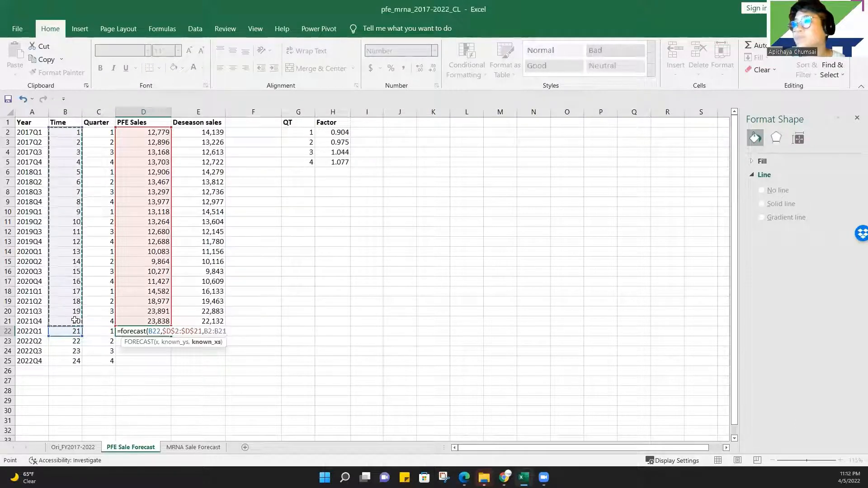
{"action": "key", "text": "ctrl+Return"}
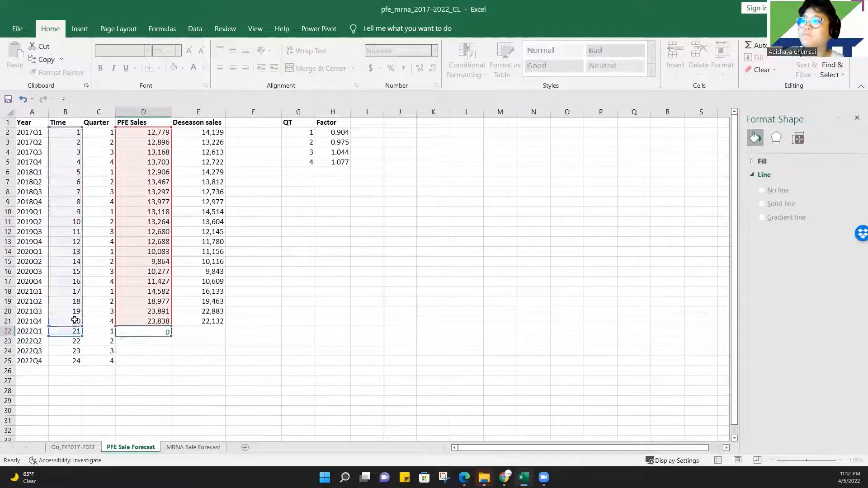
{"action": "key", "text": "Return"}
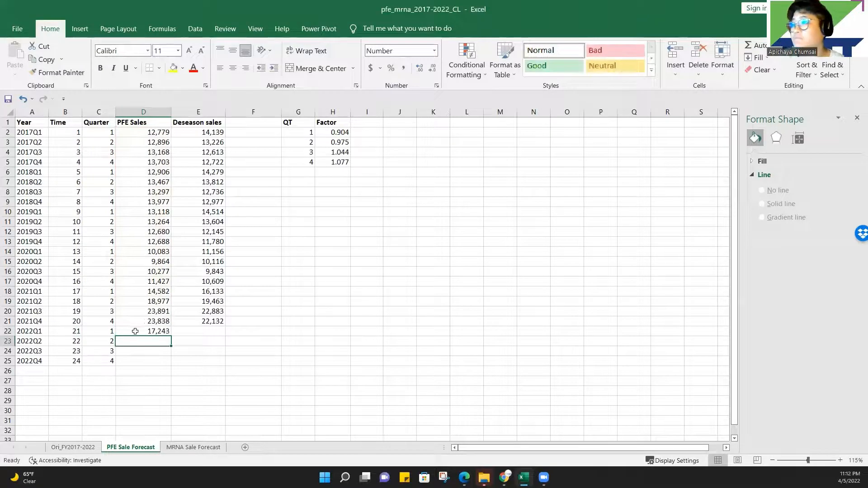
Try filling the D22 forecast down to D25, inspect the copied formula in D23, and clear D23:D25
{"action": "left_click", "coordinate": [149, 332]}
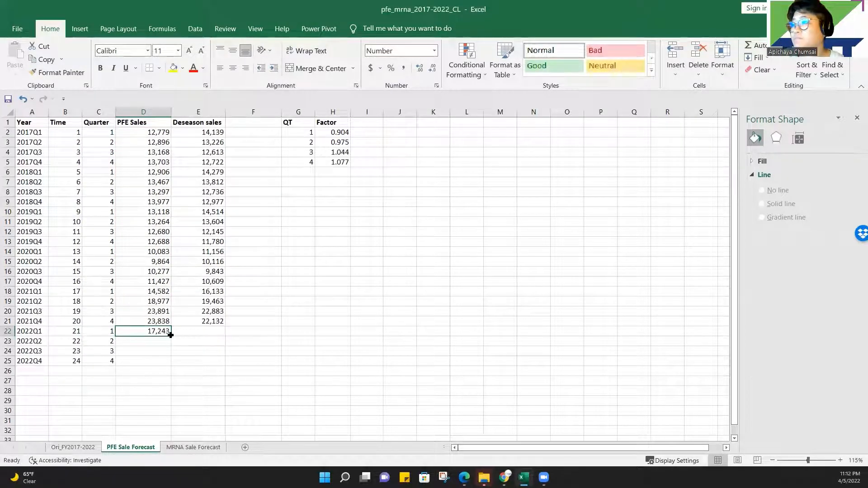
{"action": "double_click", "coordinate": [171, 335]}
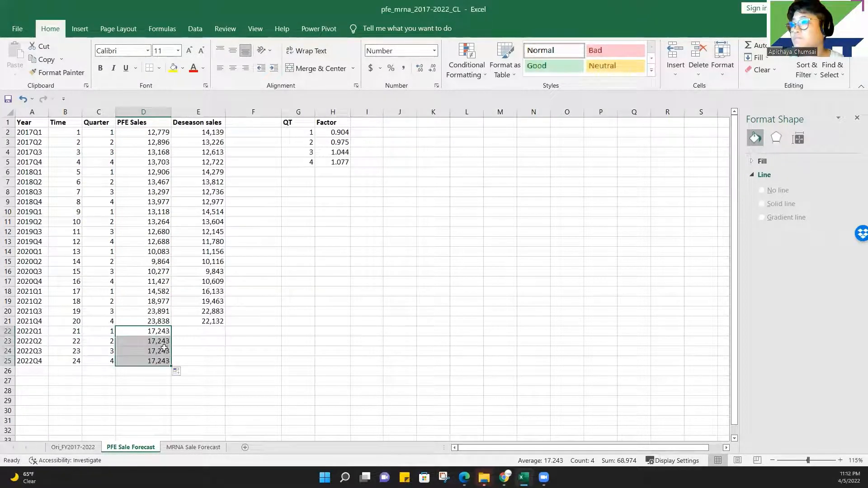
{"action": "left_click", "coordinate": [164, 342]}
{"action": "double_click", "coordinate": [163, 343]}
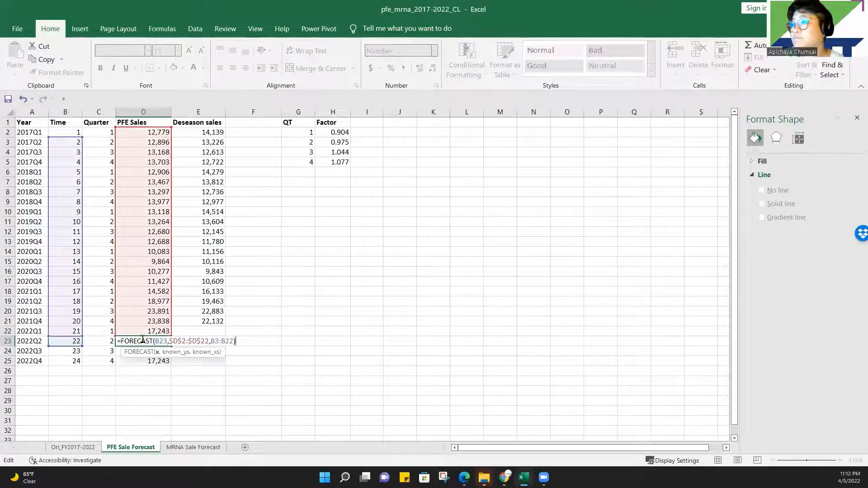
{"action": "key", "text": "Return"}
{"action": "left_click", "coordinate": [155, 343]}
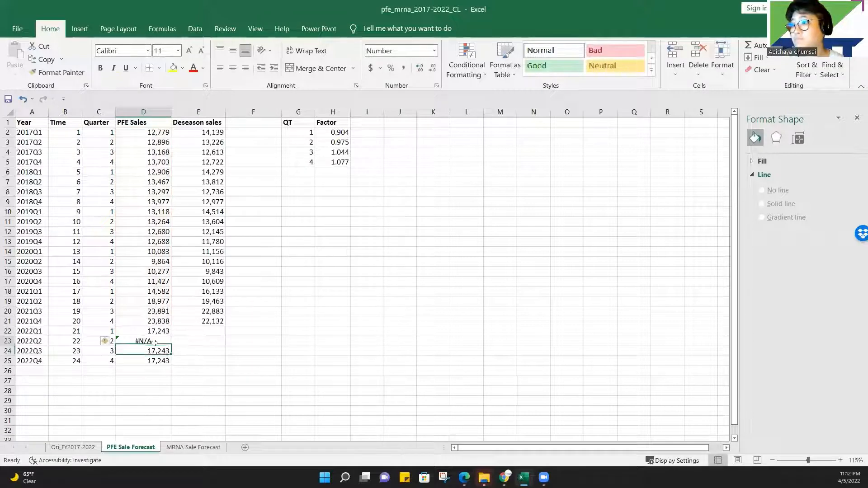
{"action": "left_click_drag", "start_coordinate": [153, 341], "coordinate": [154, 360]}
{"action": "key", "text": "Delete"}
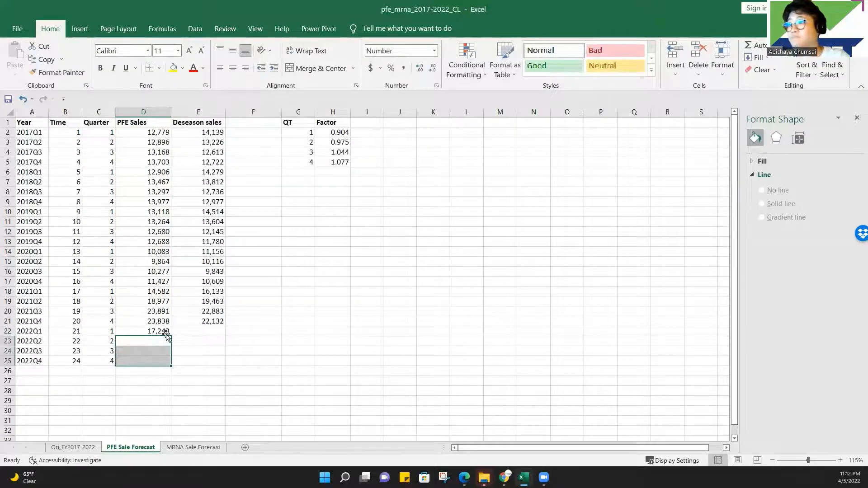
Review the D22 forecast formula without changing it, try the fill to the other 2022 quarters again, and clear the copies
{"action": "left_click", "coordinate": [157, 341]}
{"action": "double_click", "coordinate": [155, 331]}
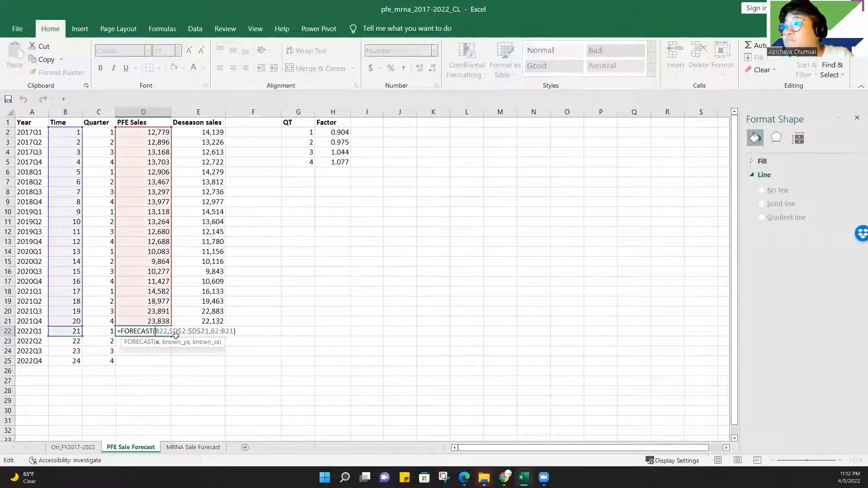
{"action": "left_click", "coordinate": [116, 357]}
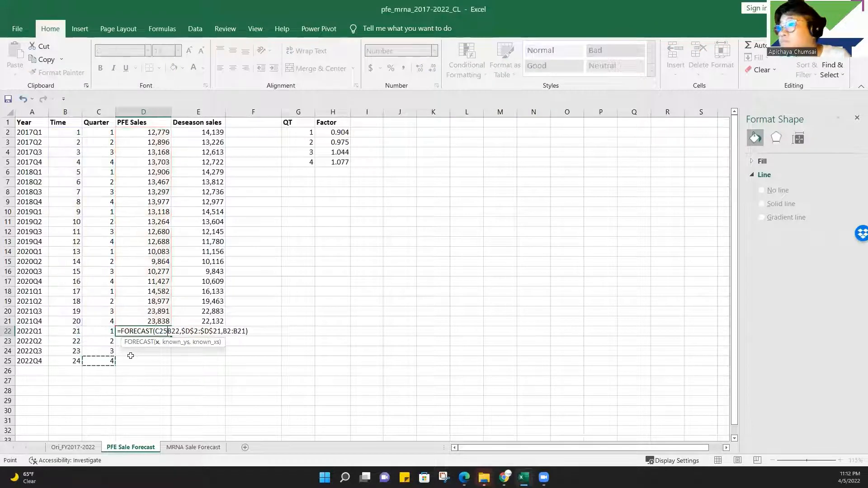
{"action": "key", "text": "Escape"}
{"action": "double_click", "coordinate": [171, 335]}
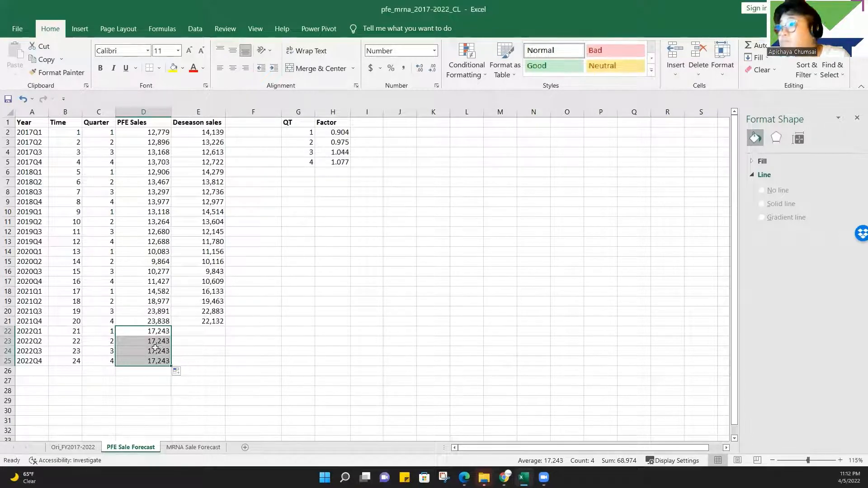
{"action": "left_click_drag", "start_coordinate": [151, 341], "coordinate": [151, 371]}
{"action": "key", "text": "Delete"}
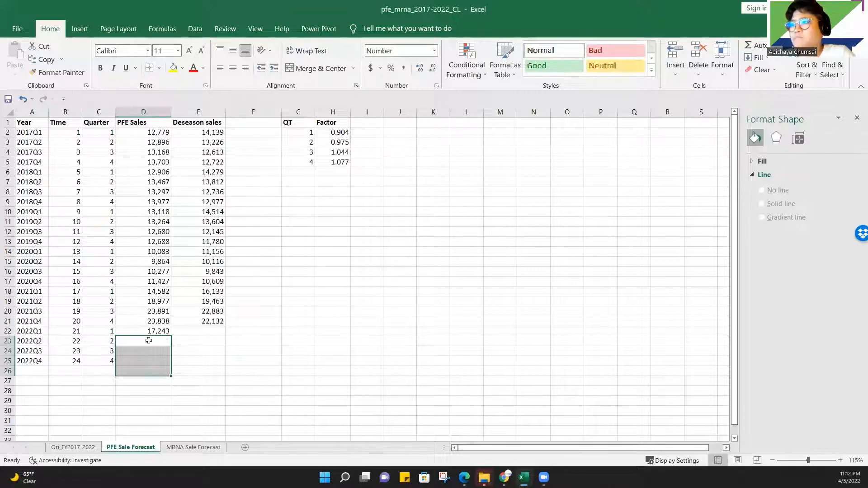
{"action": "left_click", "coordinate": [148, 341]}
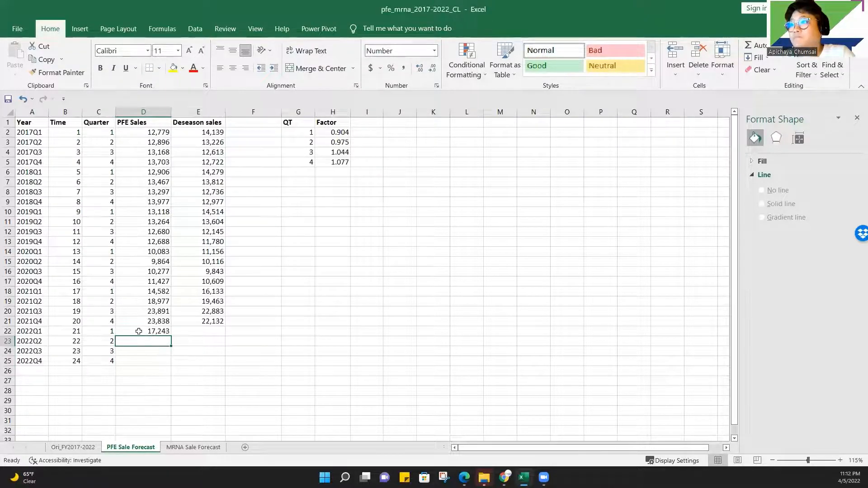
Make the known times range in the D22 forecast formula absolute as $B$2:$B$21
{"action": "double_click", "coordinate": [139, 332]}
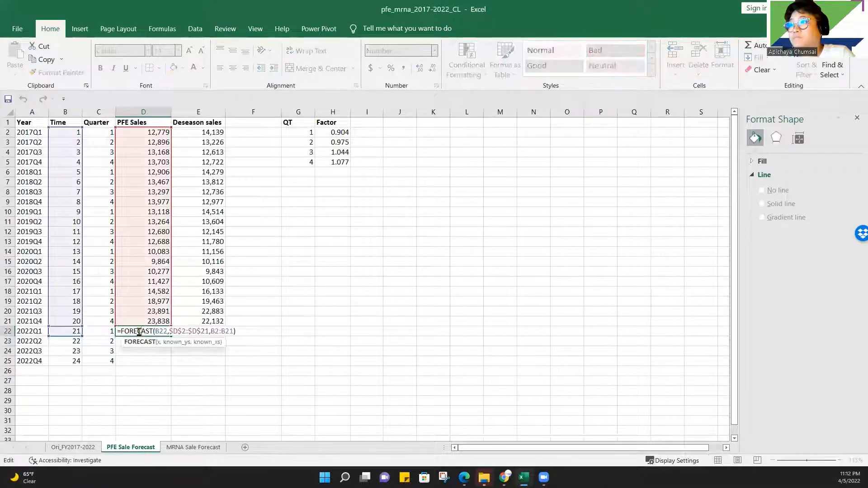
{"action": "left_click", "coordinate": [211, 331]}
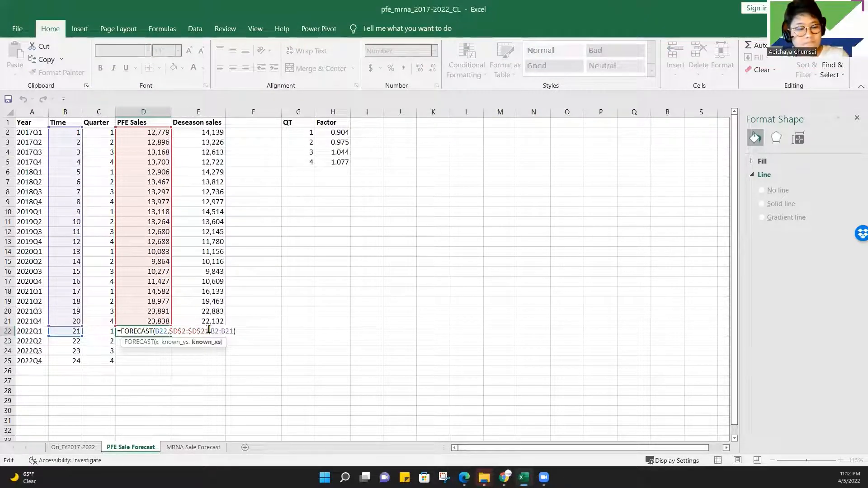
{"action": "type", "text": "$"}
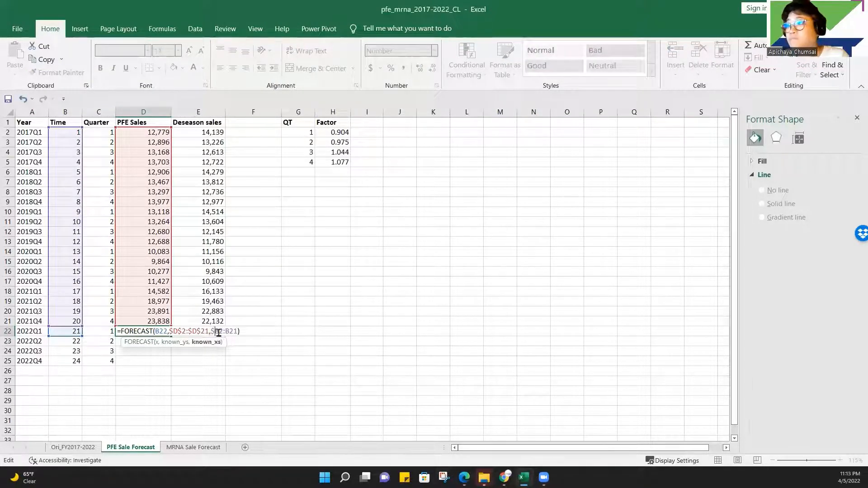
{"action": "left_click", "coordinate": [226, 332]}
{"action": "type", "text": "$"}
{"action": "key", "text": "Left"}
{"action": "key", "text": "Left"}
{"action": "key", "text": "Left"}
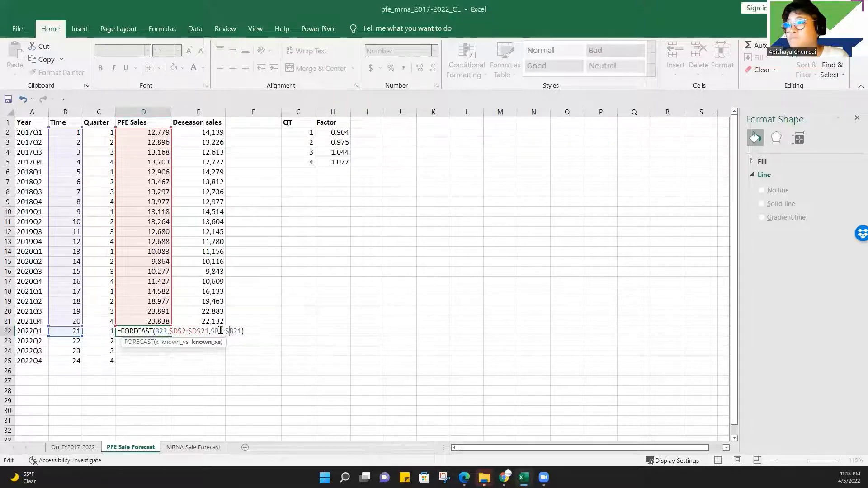
{"action": "type", "text": "$"}
{"action": "left_click", "coordinate": [237, 331]}
{"action": "type", "text": "$"}
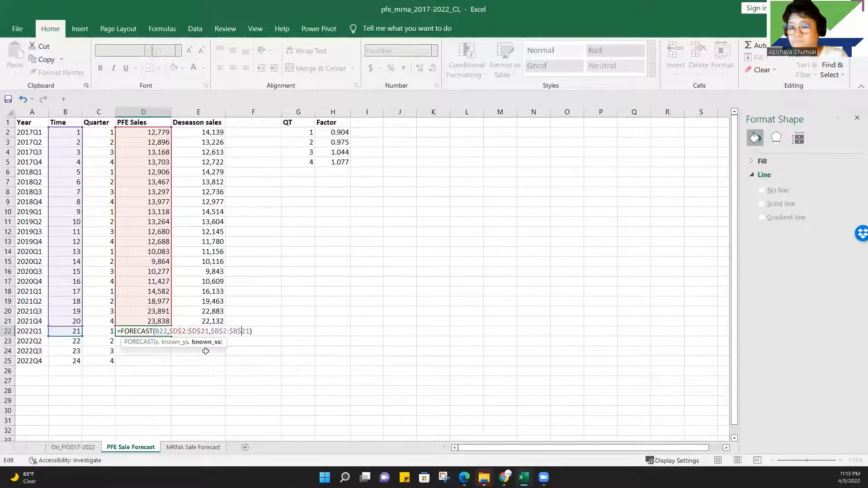
{"action": "key", "text": "Return"}
Fill the D22 forecast down to D25 and extend the Deseason sales formula from E21 down to E25
{"action": "left_click", "coordinate": [163, 332]}
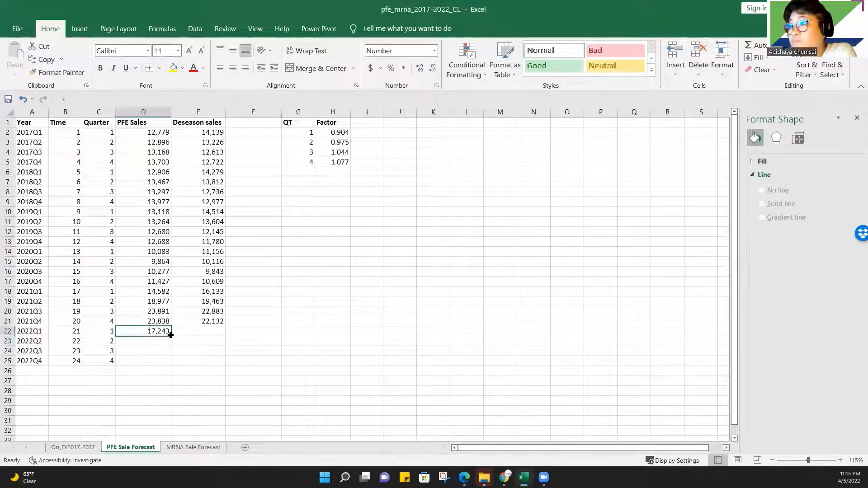
{"action": "double_click", "coordinate": [171, 336]}
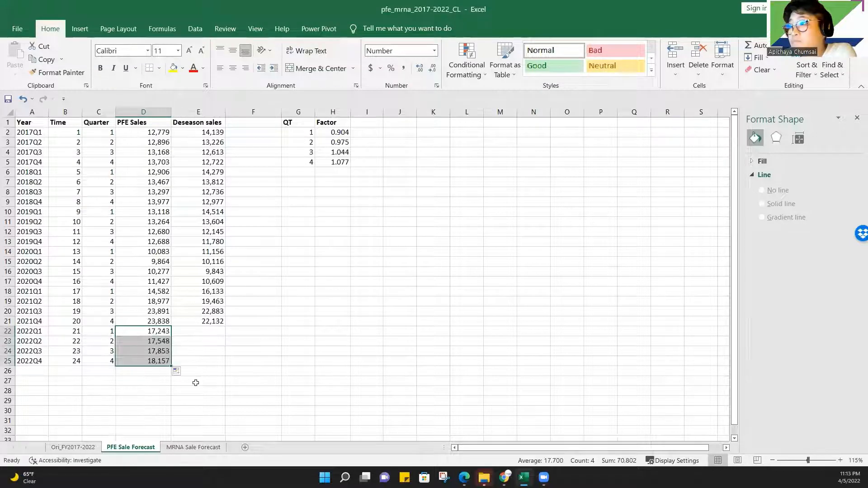
{"action": "left_click", "coordinate": [187, 331]}
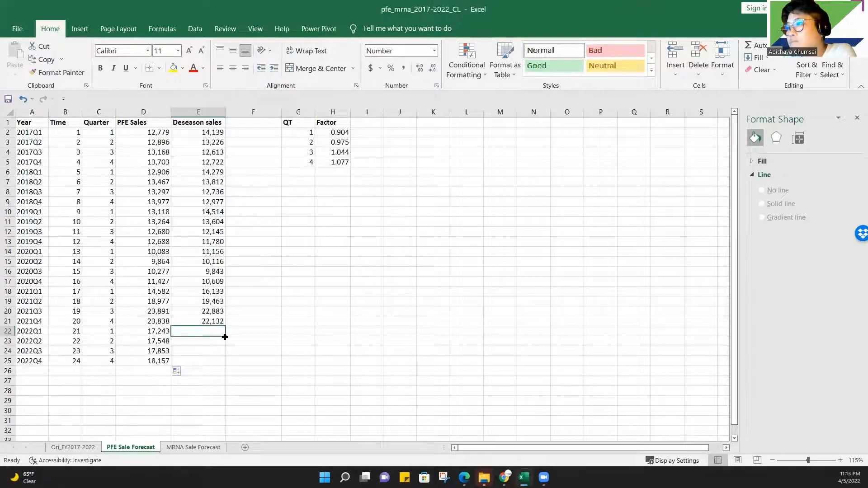
{"action": "left_click", "coordinate": [216, 321]}
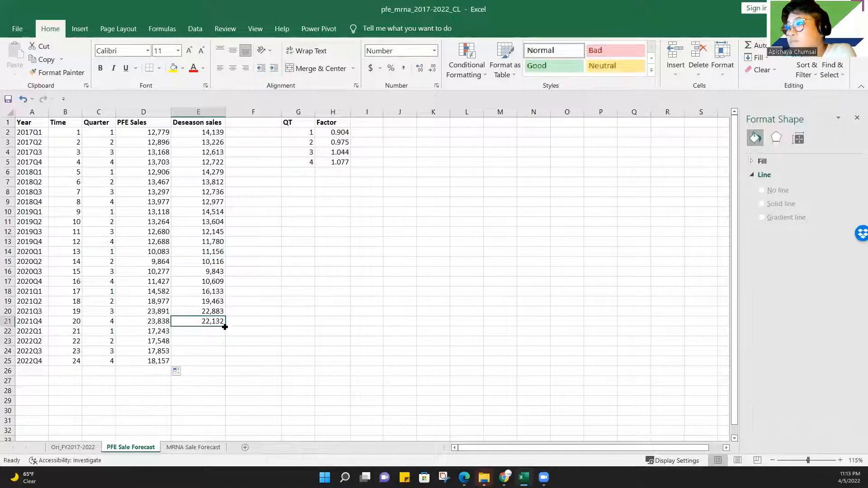
{"action": "double_click", "coordinate": [225, 326]}
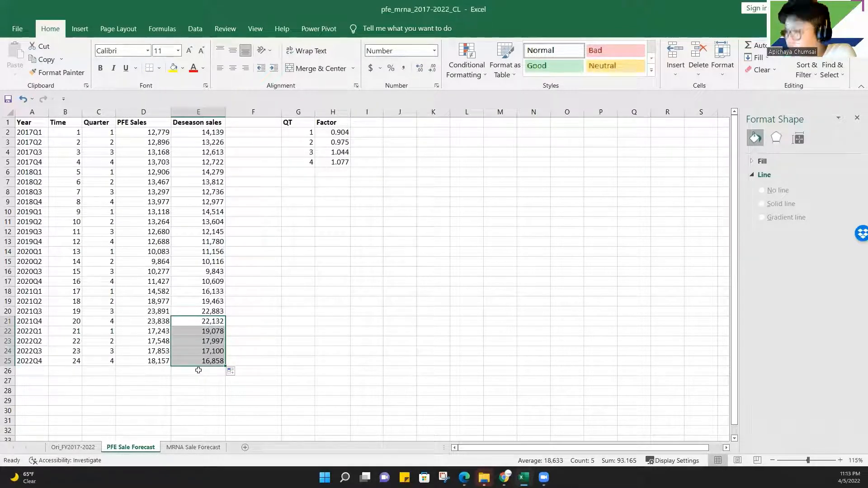
{"action": "left_click", "coordinate": [174, 381]}
{"action": "left_click", "coordinate": [204, 362]}
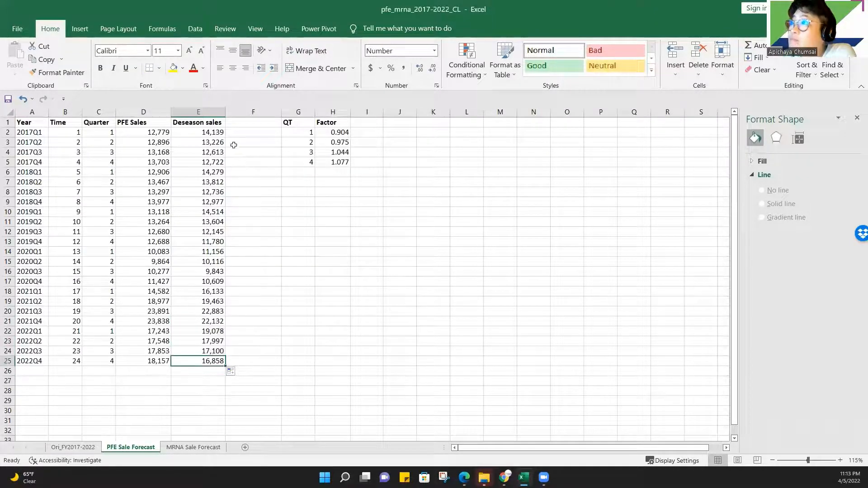
Review the Deseason sales formulas from E25 up to E20 without changing them
{"action": "left_click", "coordinate": [202, 183]}
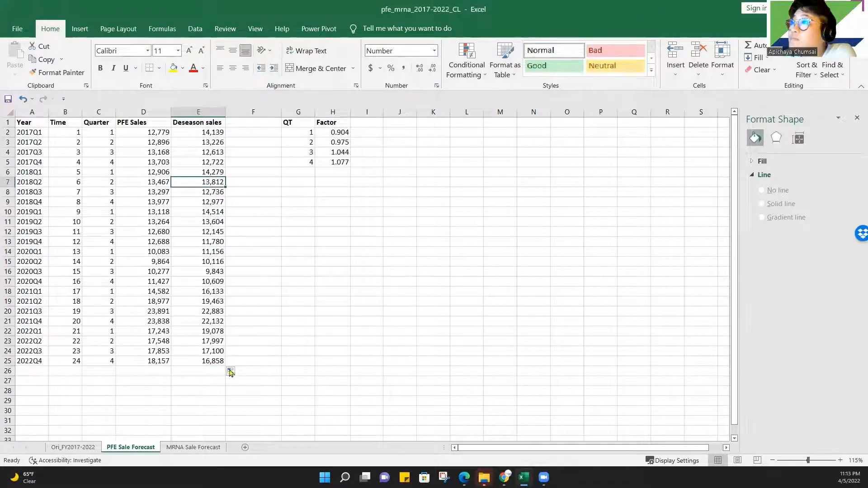
{"action": "key", "text": "ctrl+Up"}
{"action": "key", "text": "Right"}
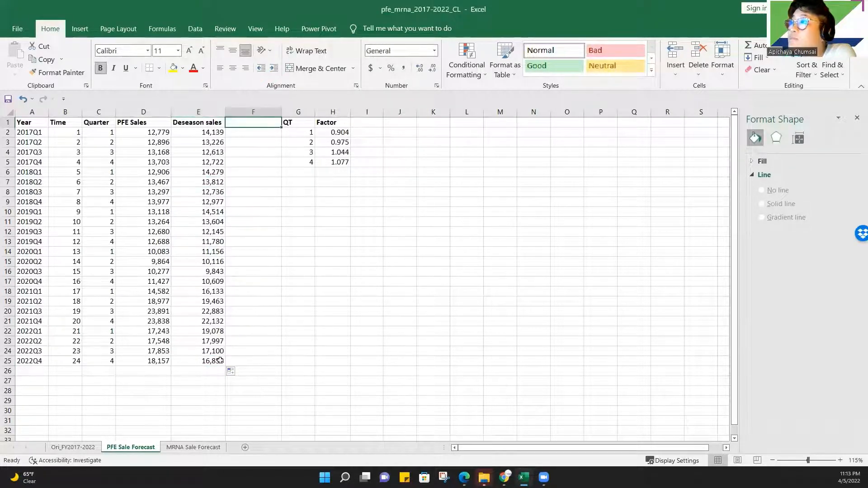
{"action": "double_click", "coordinate": [203, 361]}
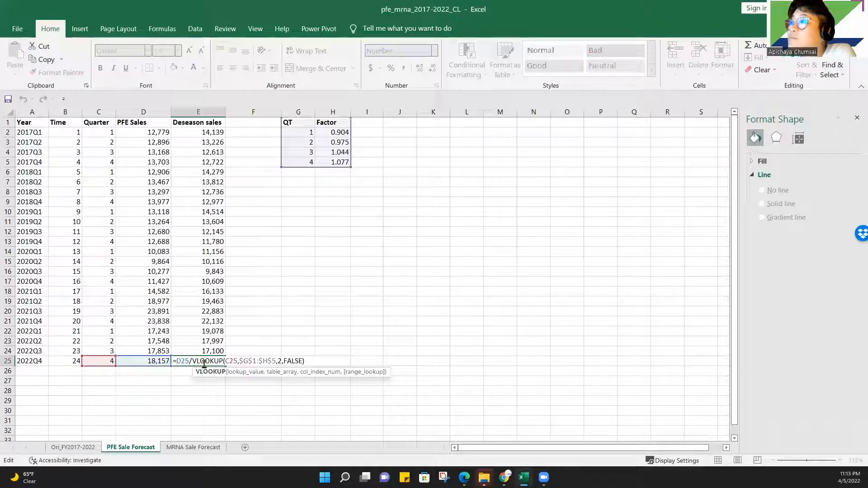
{"action": "key", "text": "Escape"}
{"action": "double_click", "coordinate": [201, 351]}
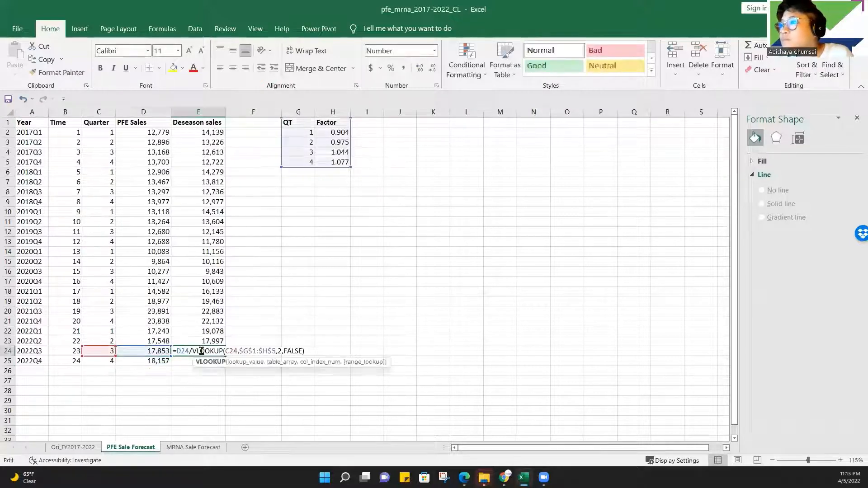
{"action": "key", "text": "Escape"}
{"action": "double_click", "coordinate": [203, 341]}
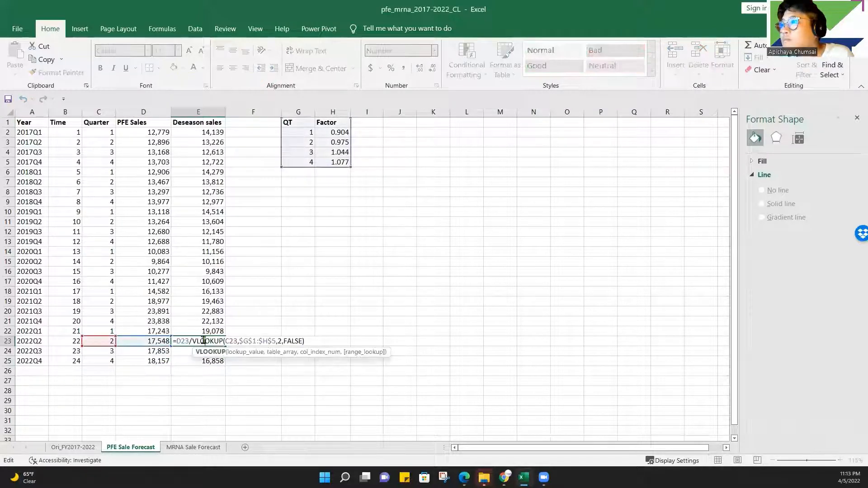
{"action": "key", "text": "Escape"}
{"action": "double_click", "coordinate": [203, 331]}
{"action": "key", "text": "Escape"}
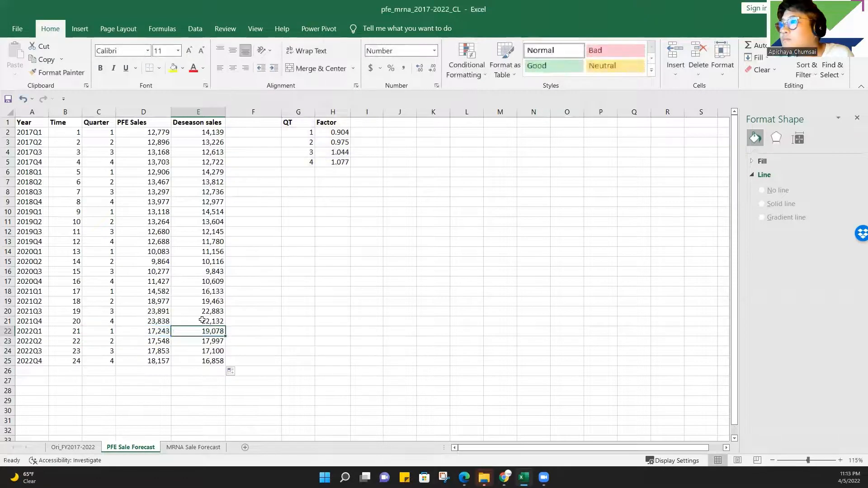
{"action": "double_click", "coordinate": [202, 321]}
{"action": "key", "text": "Escape"}
{"action": "left_click", "coordinate": [191, 311]}
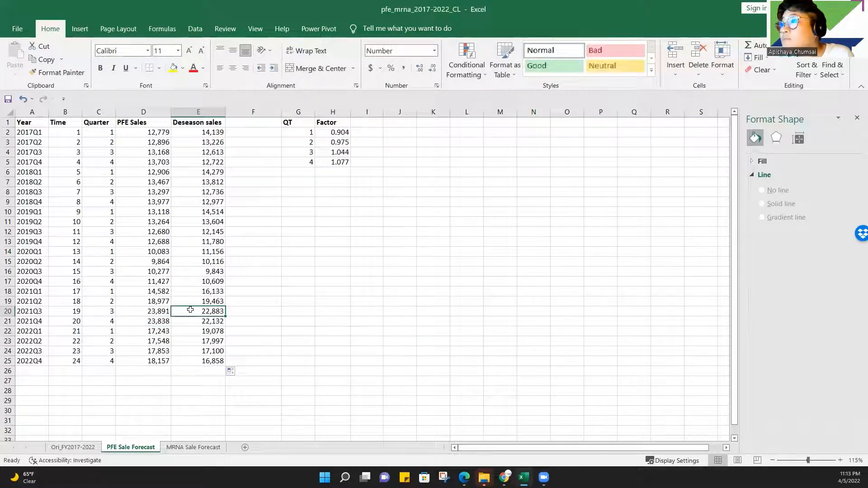
{"action": "double_click", "coordinate": [190, 310]}
{"action": "key", "text": "Escape"}
Check the PFE Sales entry in D21 and the FORECAST formula in D22 without changing them
{"action": "double_click", "coordinate": [162, 321]}
{"action": "key", "text": "Escape"}
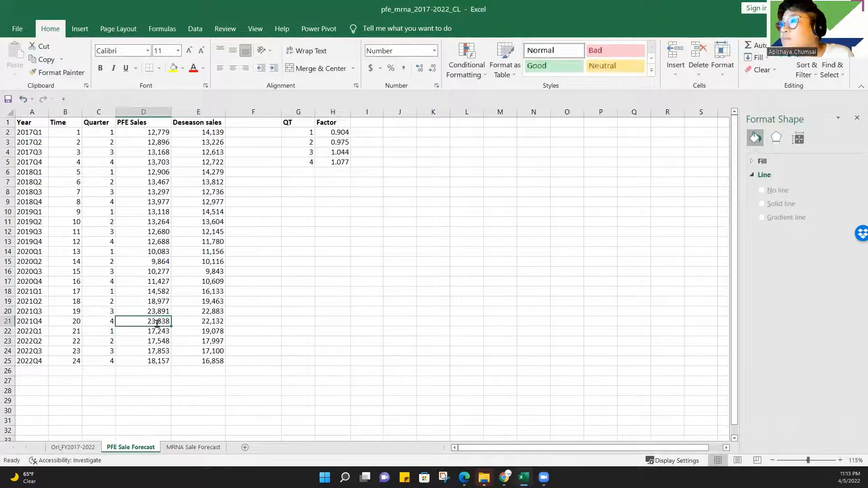
{"action": "double_click", "coordinate": [156, 331]}
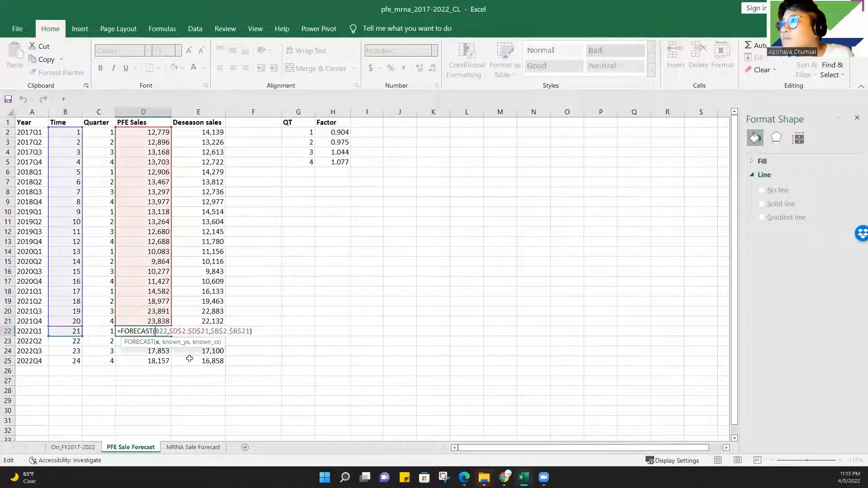
{"action": "key", "text": "Escape"}
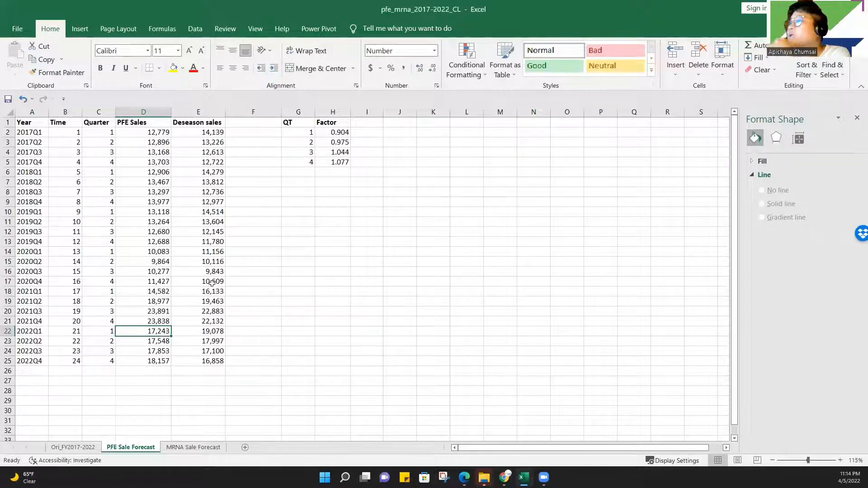
Enter the column header EXPsmooth in F1
{"action": "left_click", "coordinate": [253, 126]}
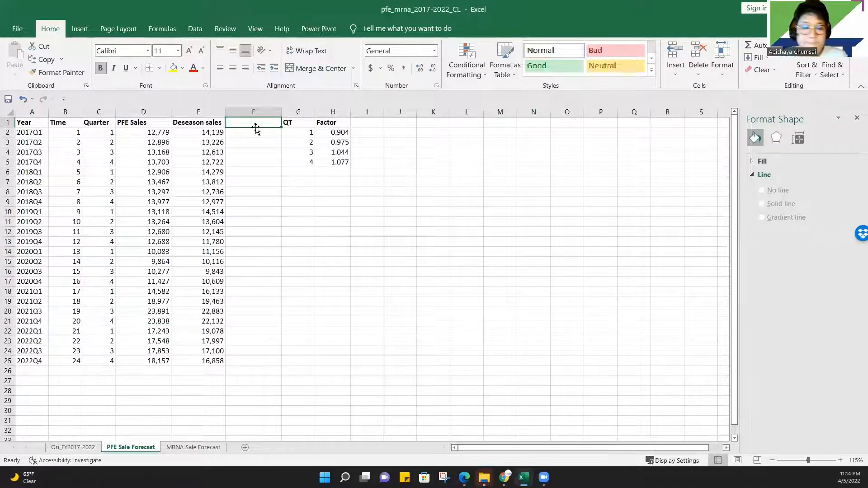
{"action": "type", "text": "EXP"}
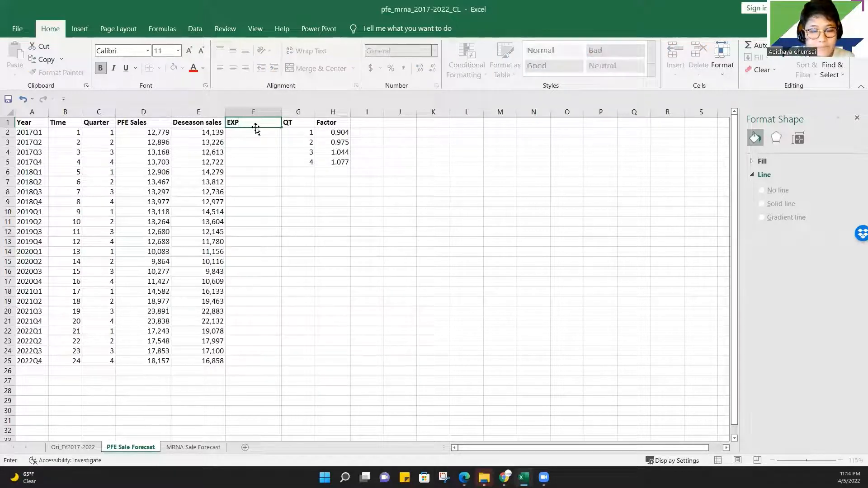
{"action": "type", "text": "sm"}
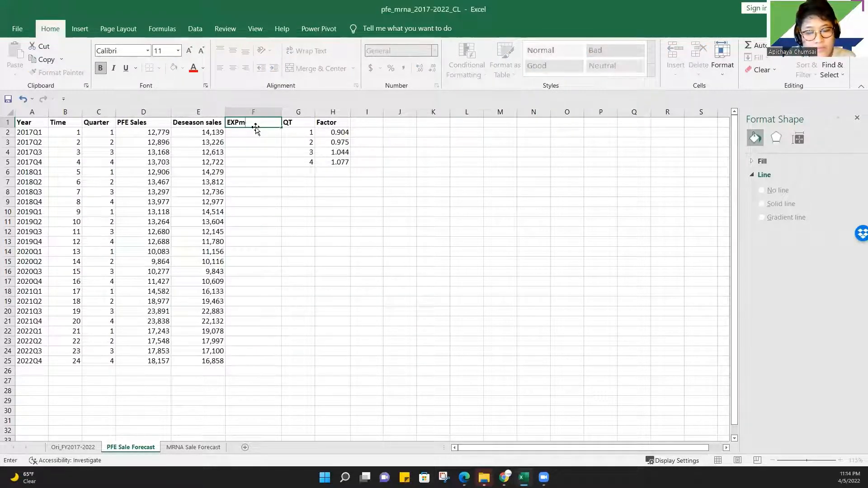
{"action": "type", "text": "ooth"}
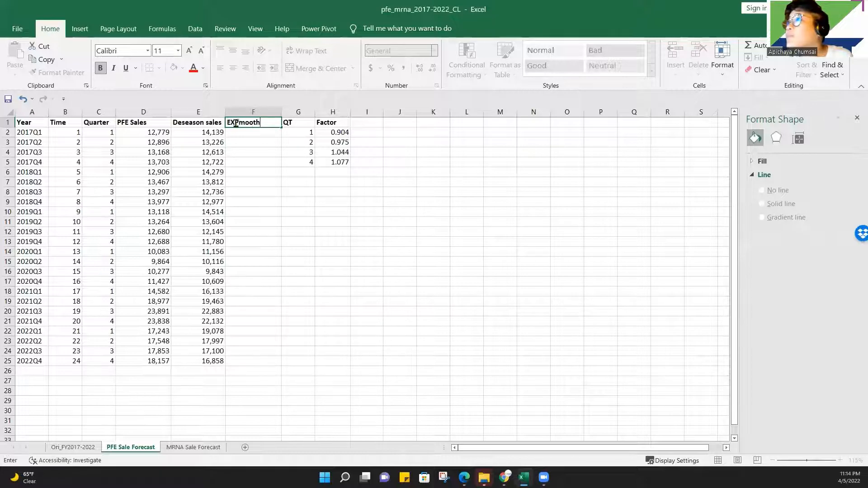
{"action": "left_click", "coordinate": [242, 123]}
{"action": "type", "text": "s"}
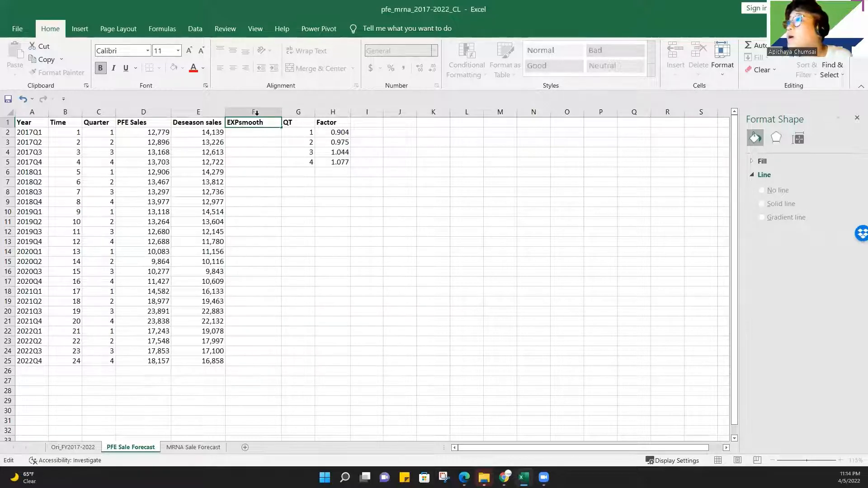
{"action": "key", "text": "Return"}
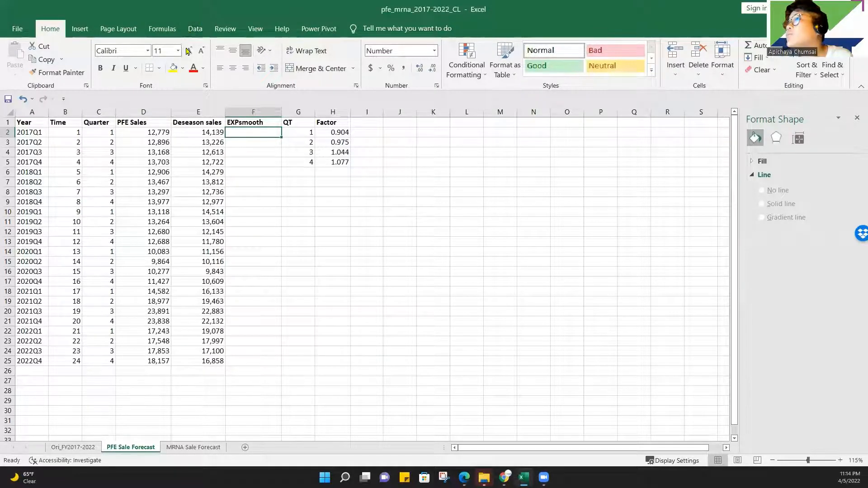
Check in the add-in options whether the Analysis ToolPak is active
{"action": "left_click", "coordinate": [192, 32]}
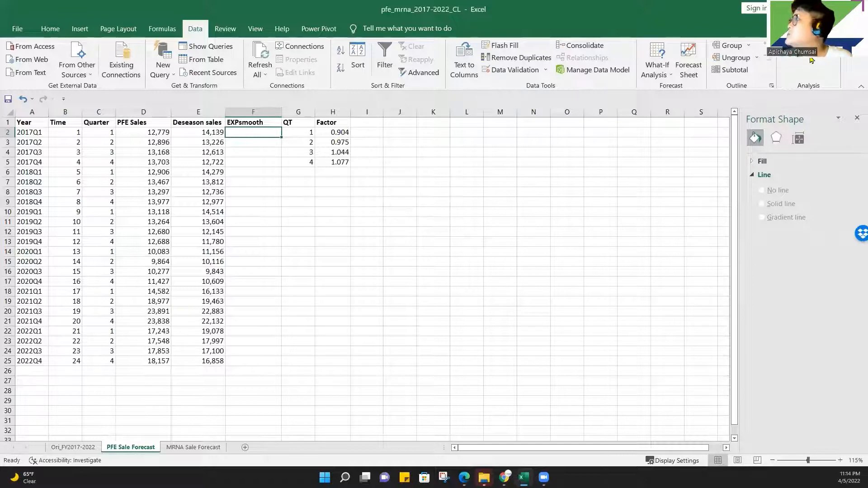
{"action": "left_click", "coordinate": [12, 33]}
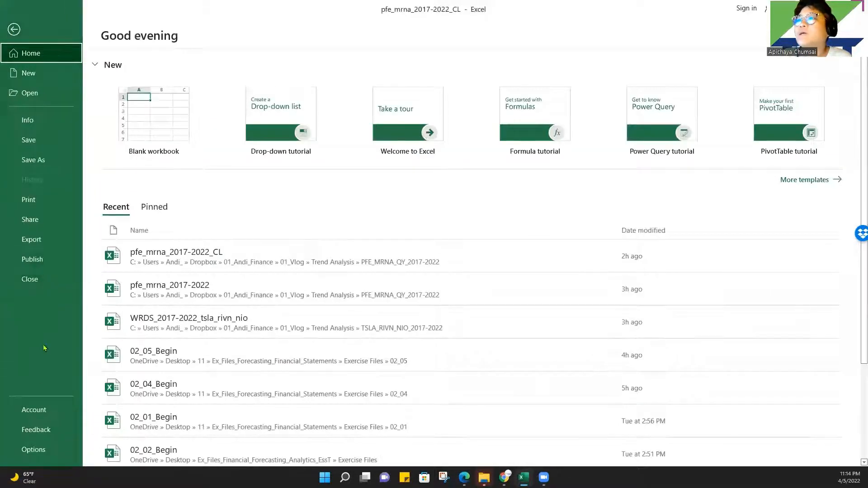
{"action": "left_click", "coordinate": [33, 450]}
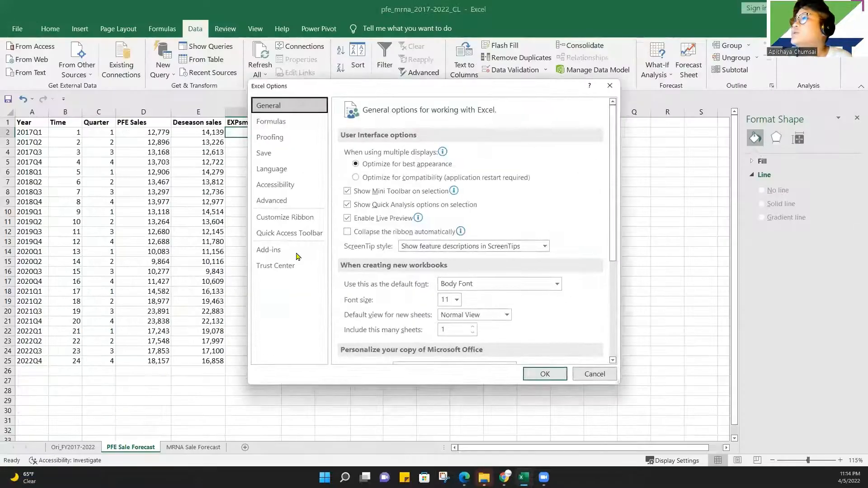
{"action": "left_click", "coordinate": [271, 250]}
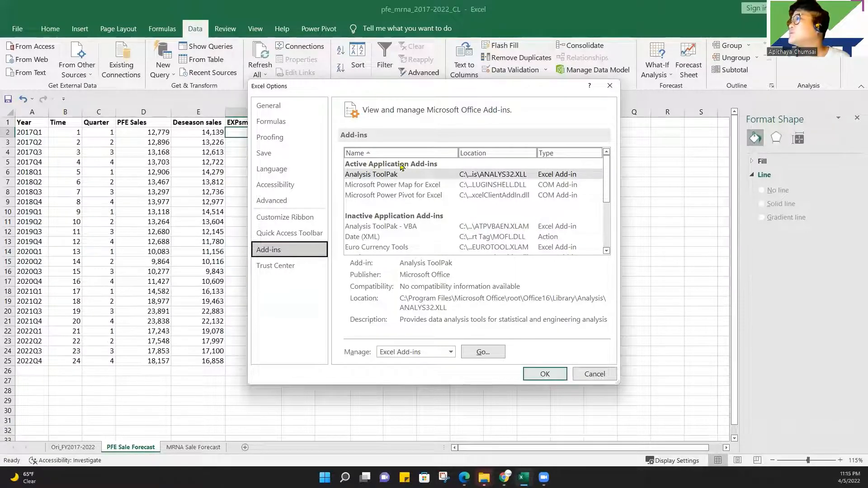
{"action": "left_click", "coordinate": [545, 375]}
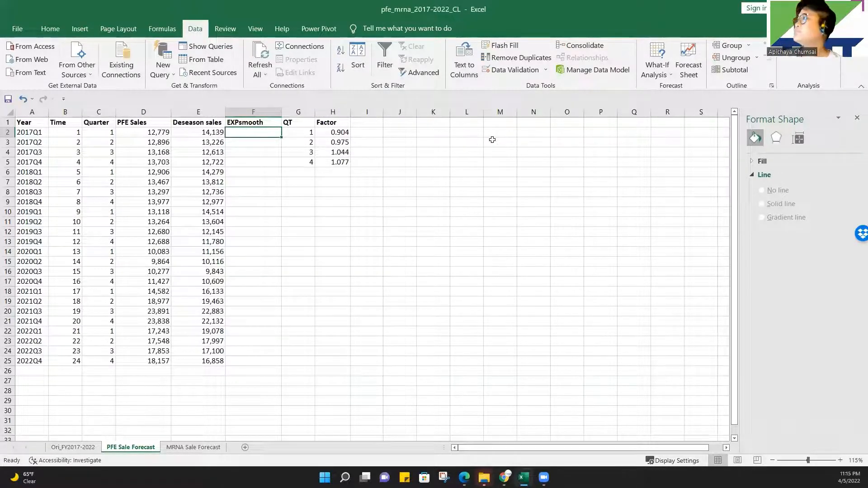
Run the Exponential Smoothing analysis on PFE sales D2:D25 with damping factor 0.3 and output range F2
{"action": "left_click", "coordinate": [807, 45]}
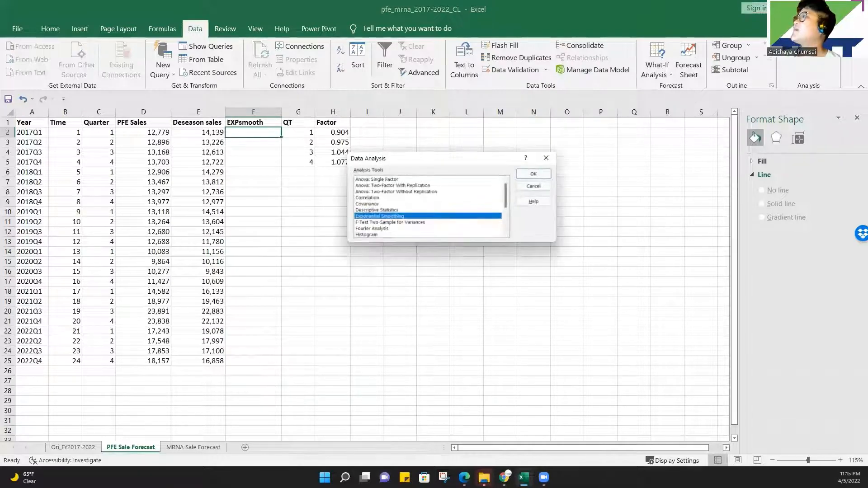
{"action": "left_click", "coordinate": [527, 176]}
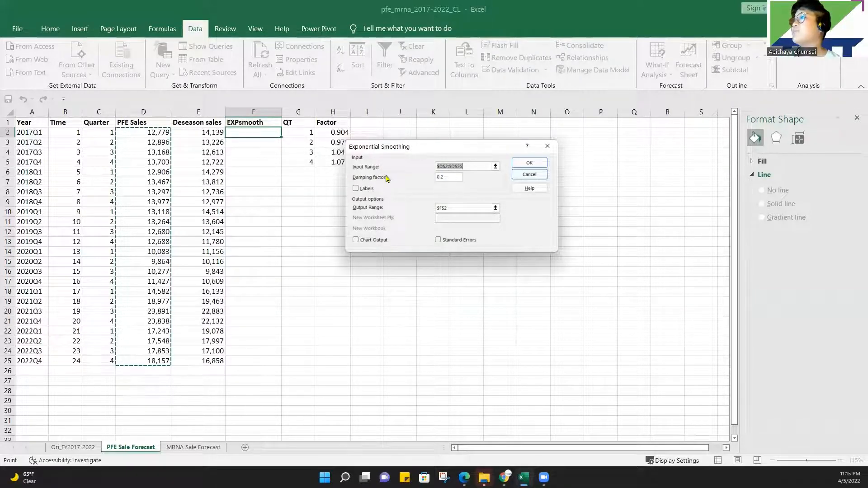
{"action": "left_click", "coordinate": [439, 180]}
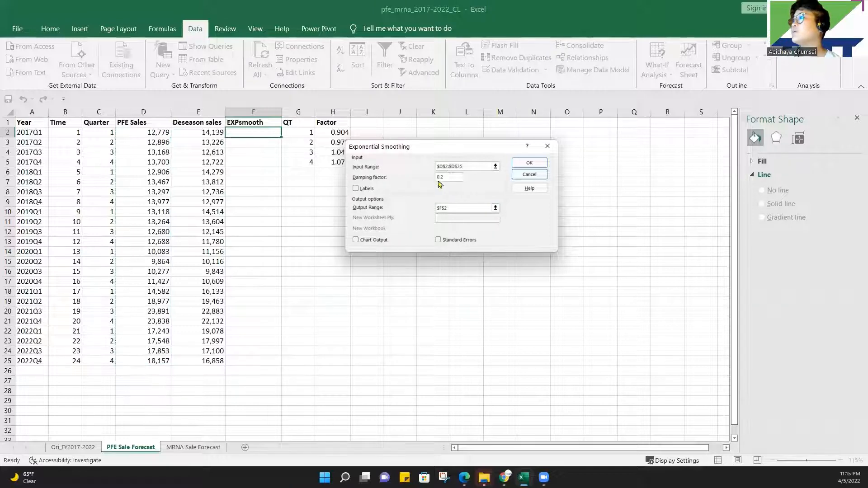
{"action": "left_click_drag", "start_coordinate": [448, 176], "coordinate": [431, 180]}
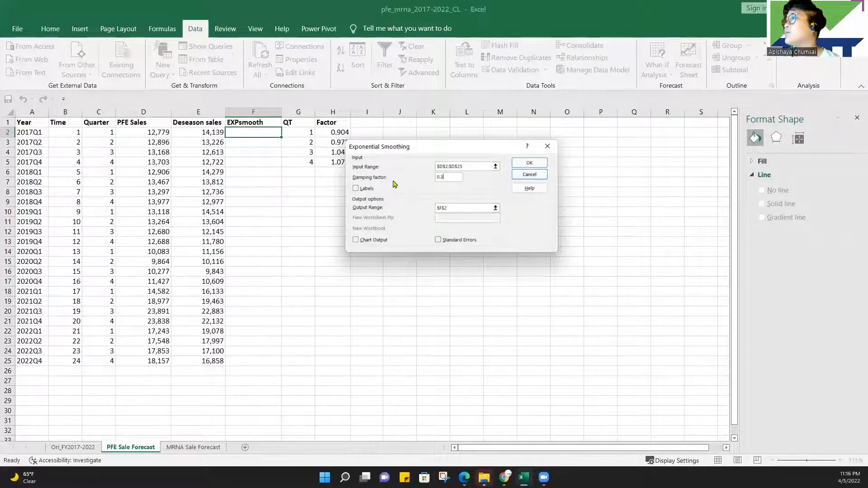
{"action": "left_click", "coordinate": [496, 208]}
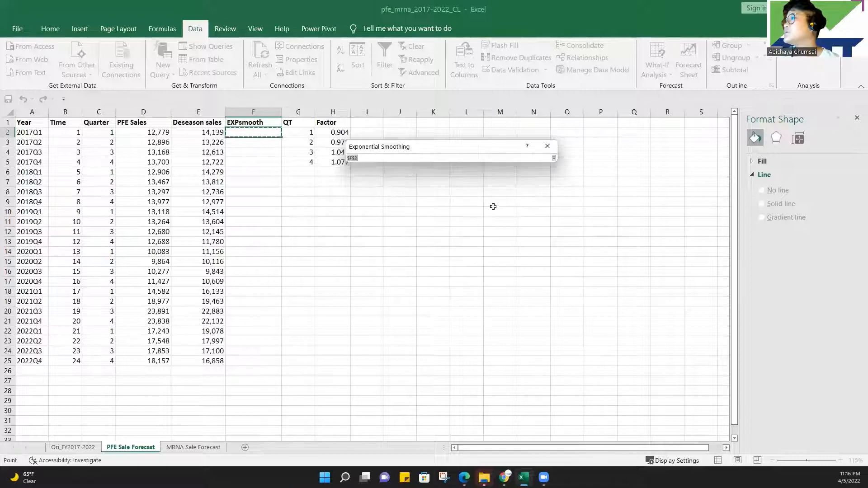
{"action": "left_click", "coordinate": [243, 128]}
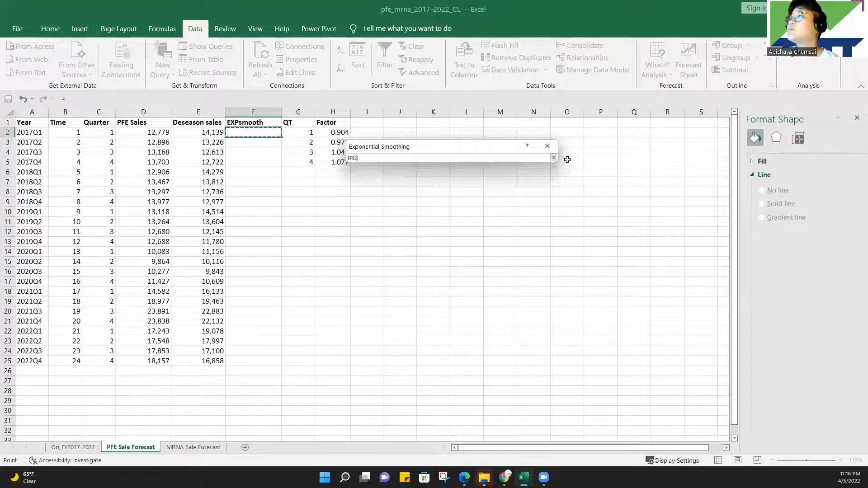
{"action": "left_click", "coordinate": [554, 157]}
{"action": "left_click", "coordinate": [530, 164]}
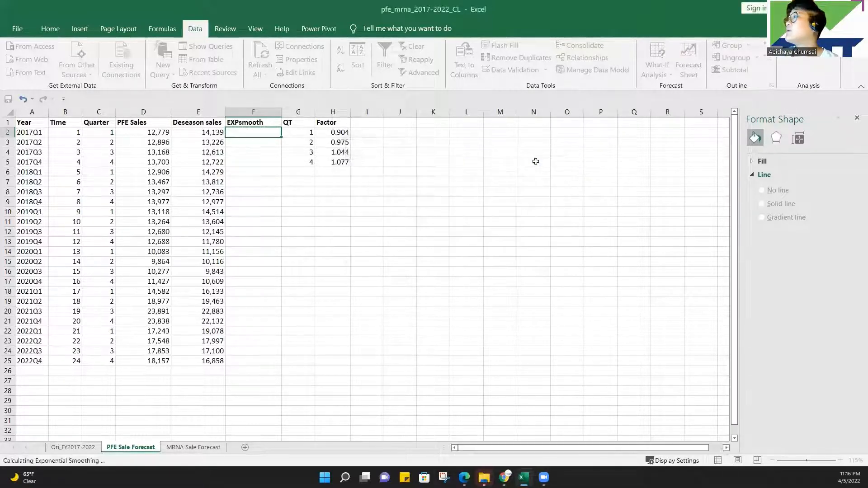
{"action": "left_click", "coordinate": [342, 351]}
{"action": "left_click", "coordinate": [253, 123]}
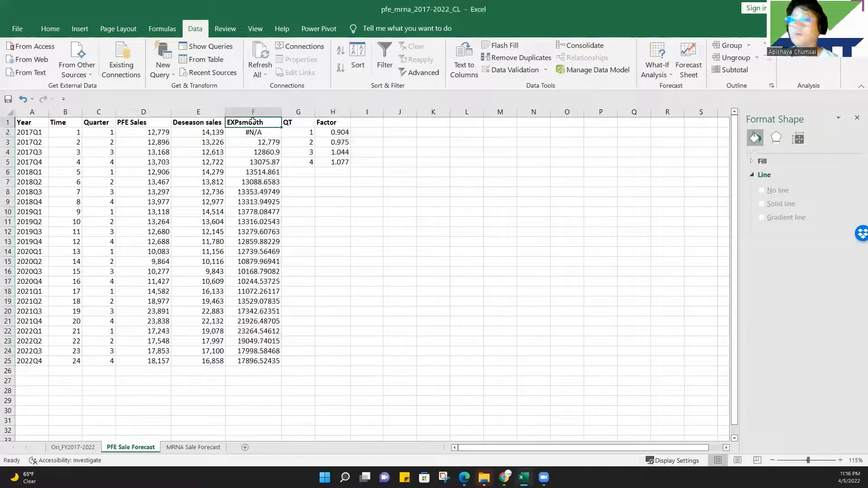
Format the EXPsmooth values in F2:F25 as Currency with no symbol and zero decimal places
{"action": "left_click_drag", "start_coordinate": [261, 133], "coordinate": [269, 361]}
{"action": "key", "text": "ctrl+1"}
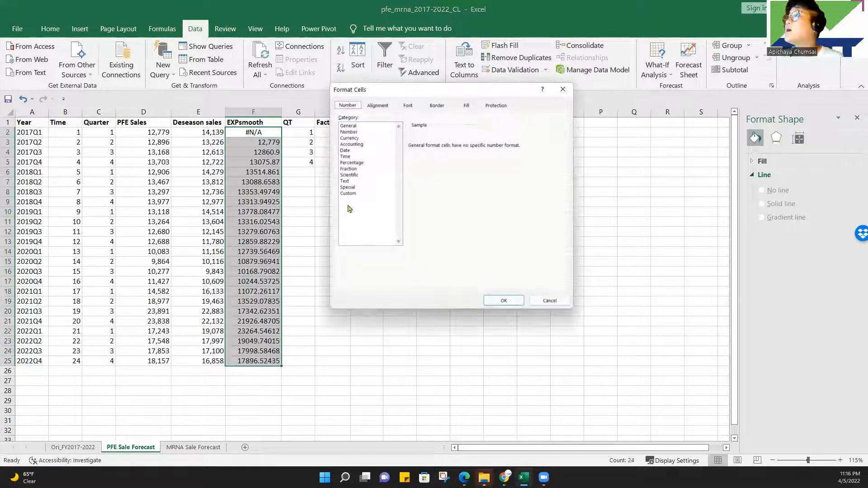
{"action": "left_click", "coordinate": [349, 138]}
{"action": "left_click", "coordinate": [473, 148]}
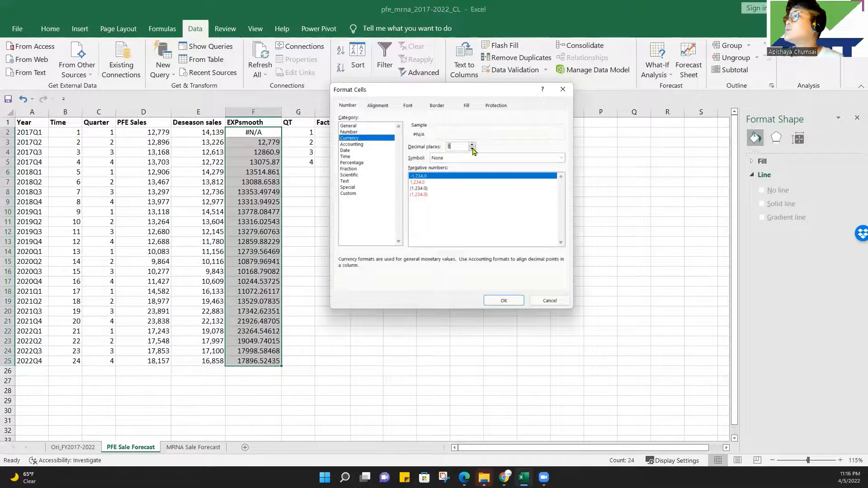
{"action": "left_click", "coordinate": [472, 149]}
{"action": "left_click", "coordinate": [504, 300]}
Clear the contents of F2, the first cell under the EXPsmooth header
{"action": "left_click_drag", "start_coordinate": [253, 152], "coordinate": [255, 185]}
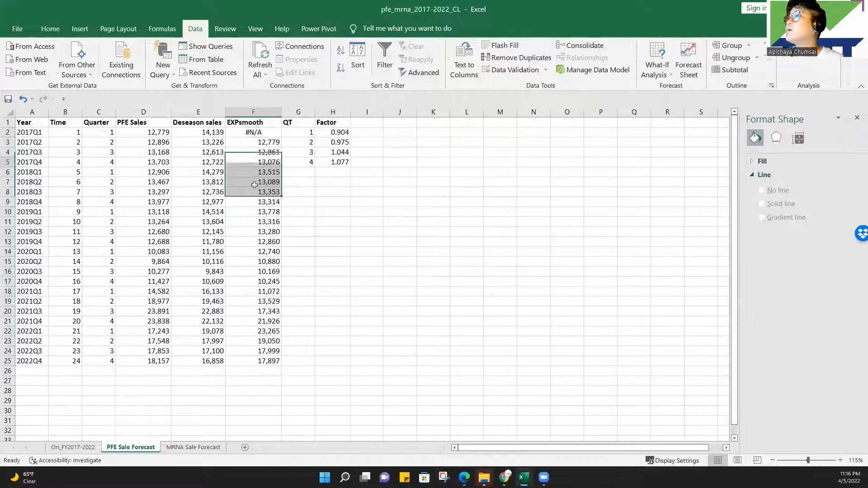
{"action": "left_click", "coordinate": [253, 132]}
{"action": "key", "text": "Delete"}
{"action": "left_click", "coordinate": [273, 230]}
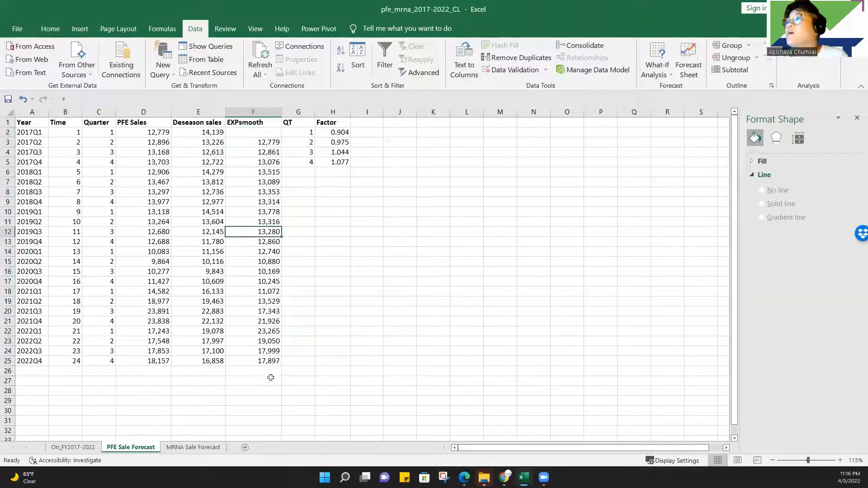
Review the VLOOKUP deseasonalizing formula in E25 and the sales, deseasonalized and EXPsmooth columns
{"action": "left_click", "coordinate": [277, 361]}
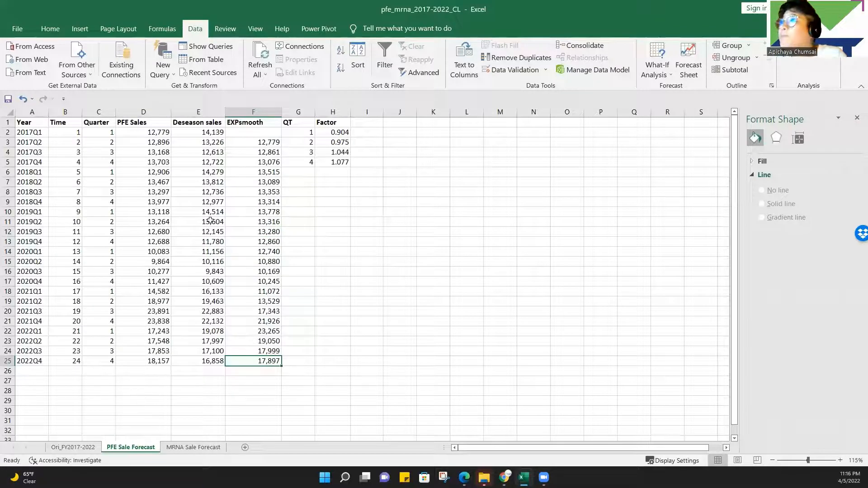
{"action": "double_click", "coordinate": [211, 360]}
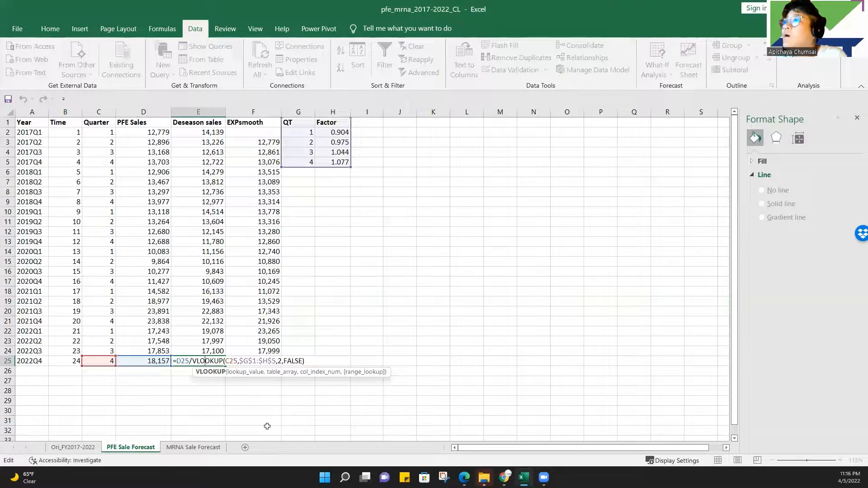
{"action": "key", "text": "Escape"}
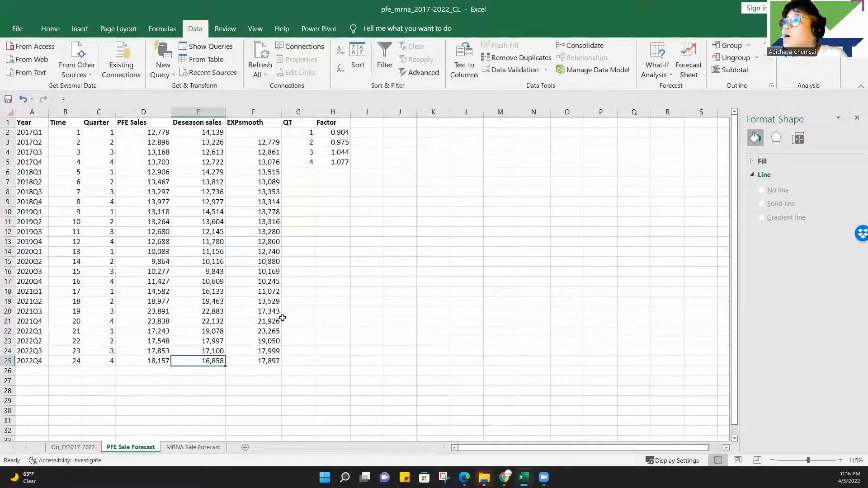
{"action": "left_click", "coordinate": [265, 120]}
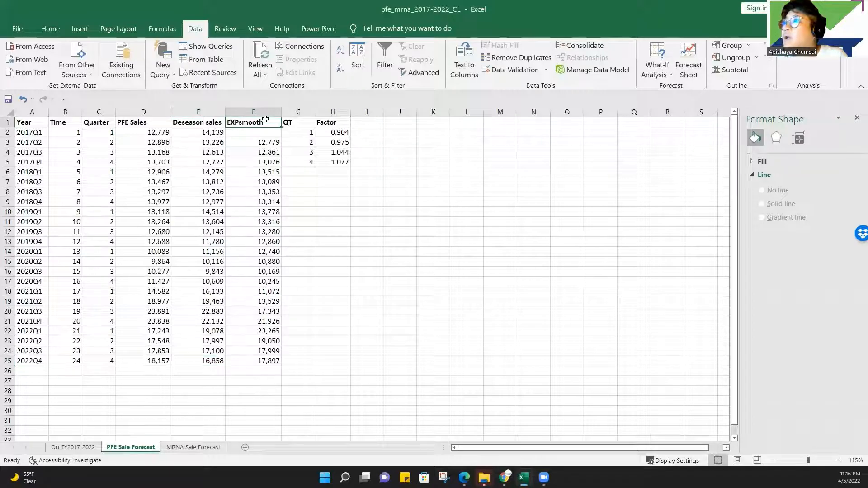
{"action": "left_click_drag", "start_coordinate": [269, 362], "coordinate": [155, 123]}
{"action": "left_click", "coordinate": [372, 370]}
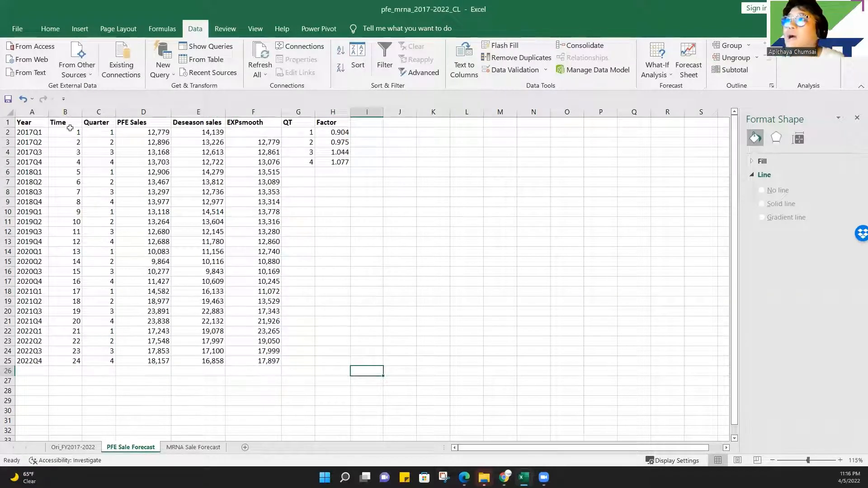
Insert a scatter chart with straight lines and markers from the Time, PFE Sales, Deseason sales and EXPsmooth columns, rows 1 to 25
{"action": "left_click_drag", "start_coordinate": [66, 120], "coordinate": [76, 361]}
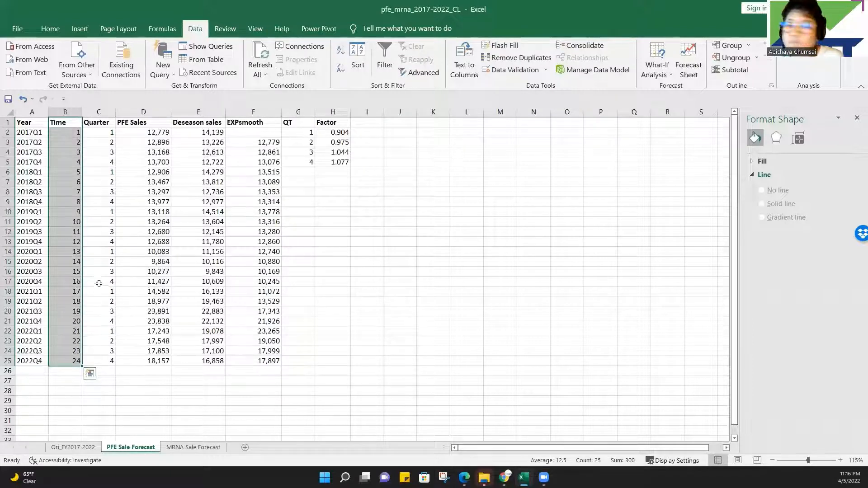
{"action": "left_click_drag", "start_coordinate": [145, 122], "coordinate": [140, 361]}
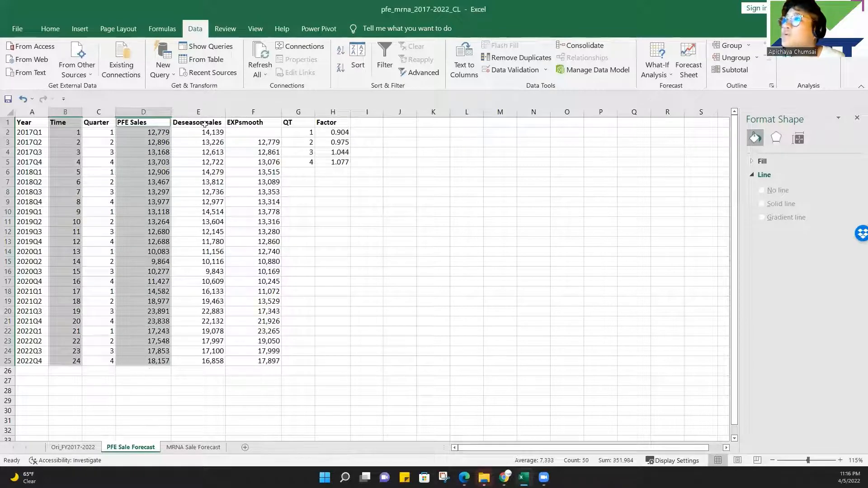
{"action": "left_click_drag", "start_coordinate": [205, 123], "coordinate": [194, 361]}
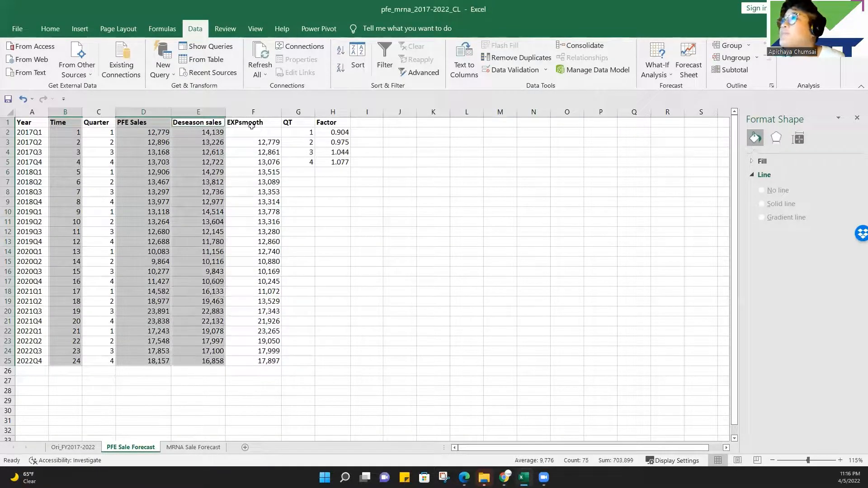
{"action": "left_click_drag", "start_coordinate": [251, 123], "coordinate": [262, 362]}
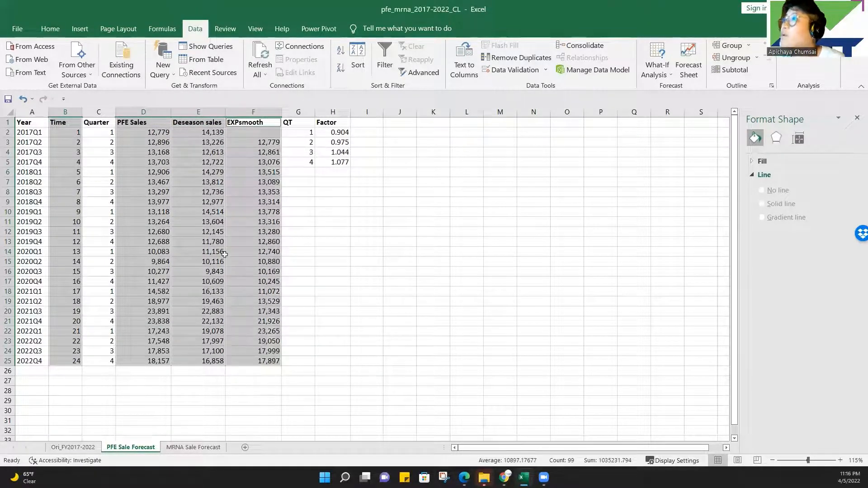
{"action": "left_click", "coordinate": [80, 28]}
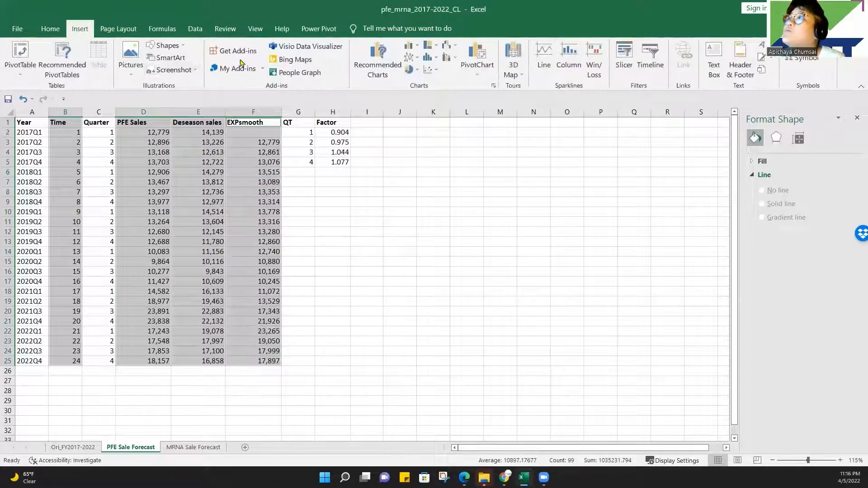
{"action": "left_click", "coordinate": [428, 70]}
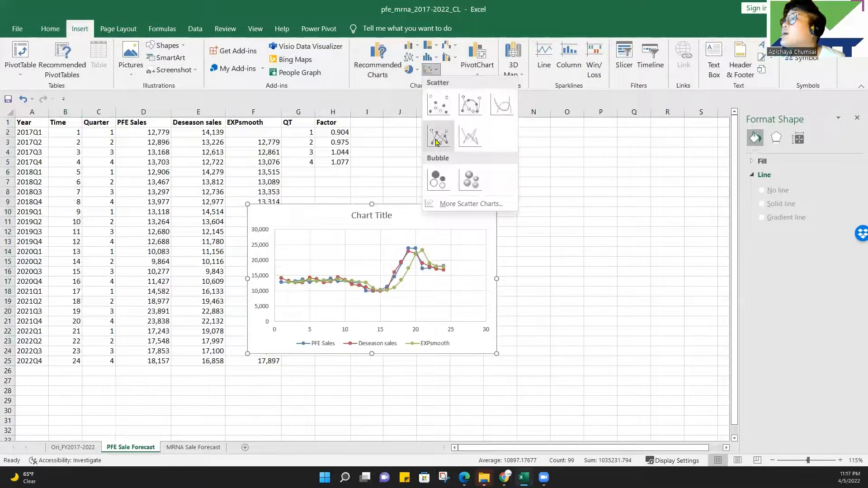
{"action": "left_click", "coordinate": [437, 143]}
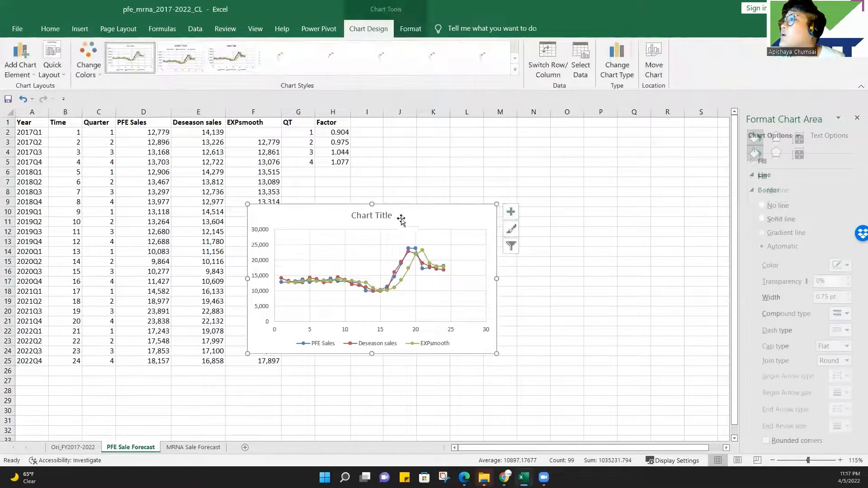
Move the scatter chart beside the data and enlarge it to span about columns G to R, rows 6 to 25
{"action": "left_click_drag", "start_coordinate": [401, 218], "coordinate": [447, 233]}
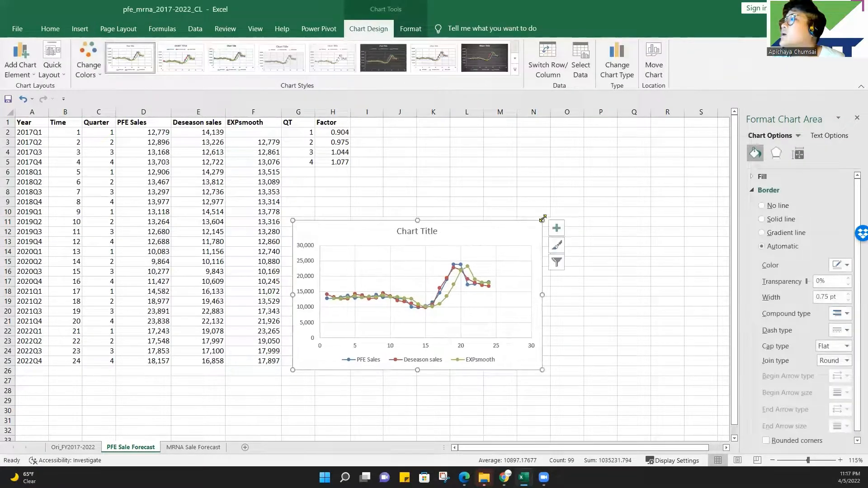
{"action": "left_click_drag", "start_coordinate": [543, 220], "coordinate": [660, 170]}
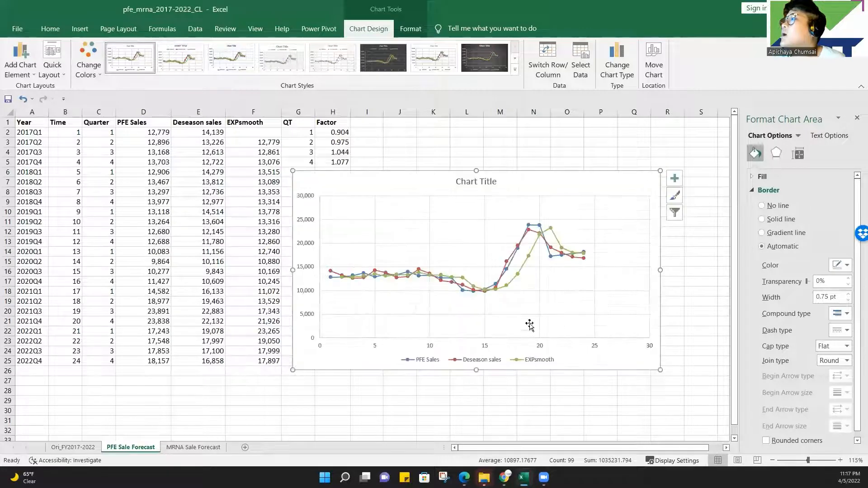
{"action": "left_click", "coordinate": [566, 390]}
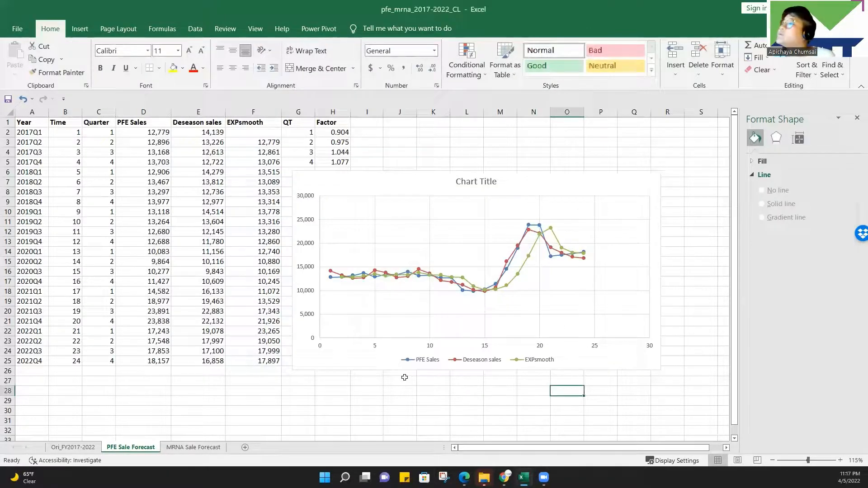
Add a linear trendline to the PFE Sales series in the chart
{"action": "left_click", "coordinate": [463, 294]}
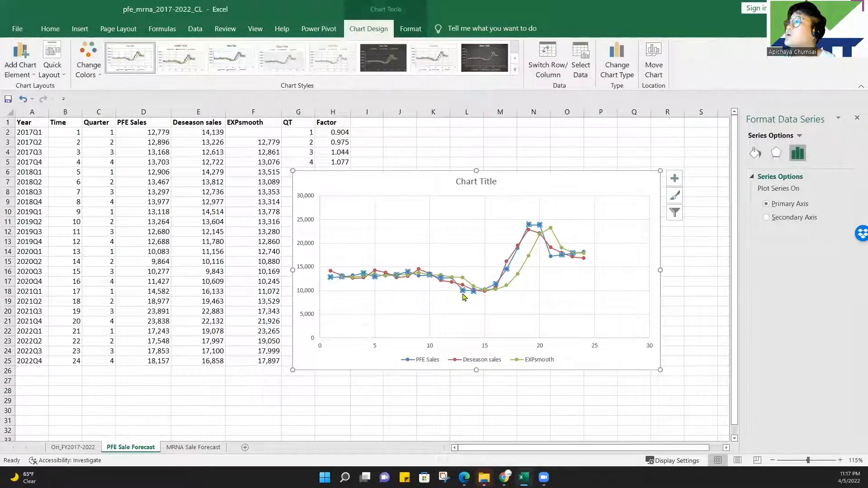
{"action": "right_click", "coordinate": [537, 226]}
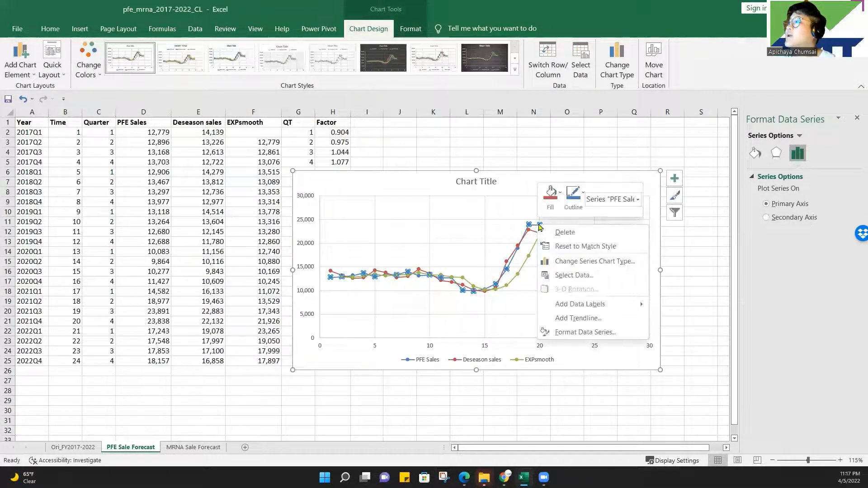
{"action": "left_click", "coordinate": [581, 319]}
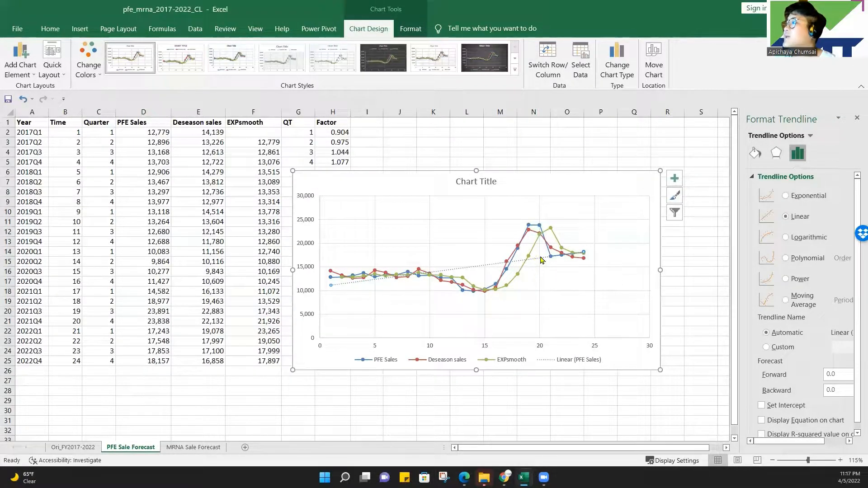
Add another linear trendline to the PFE Sales series and display its equation on the chart
{"action": "right_click", "coordinate": [537, 258]}
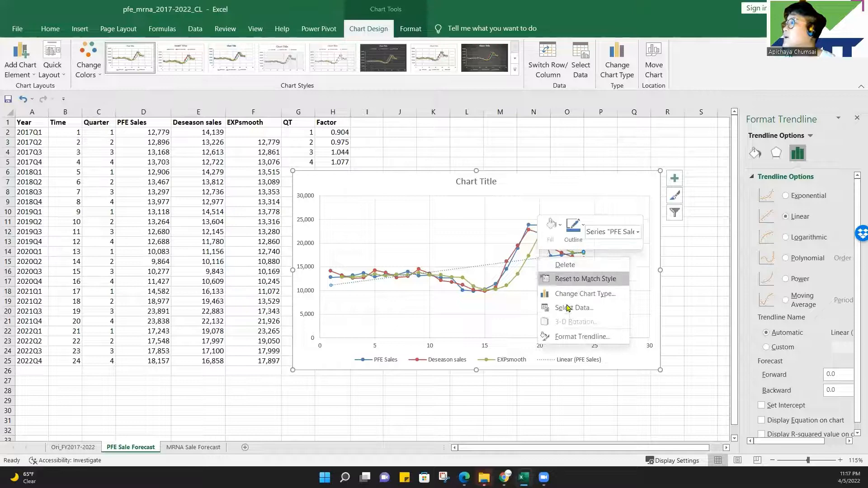
{"action": "key", "text": "Escape"}
{"action": "right_click", "coordinate": [516, 261]}
{"action": "key", "text": "Escape"}
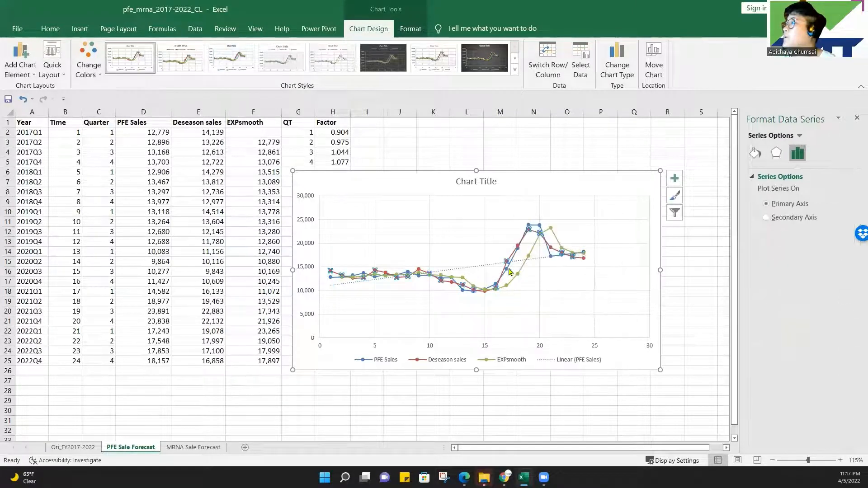
{"action": "right_click", "coordinate": [507, 273]}
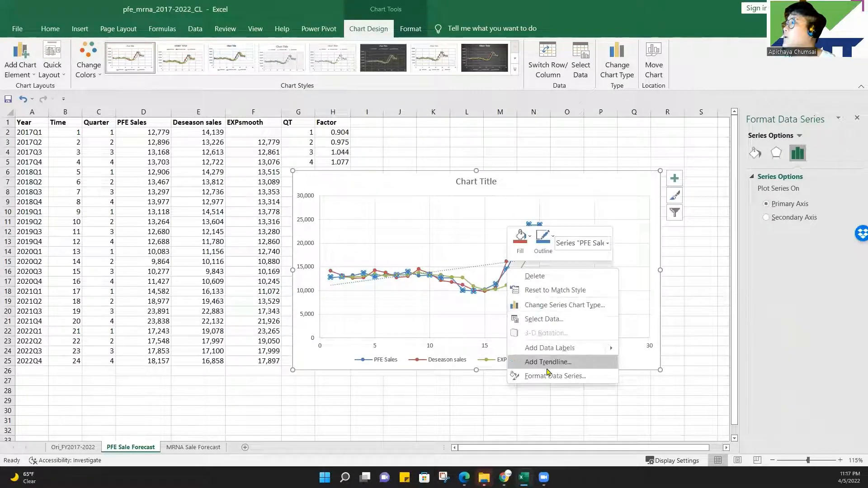
{"action": "left_click", "coordinate": [557, 361]}
{"action": "left_click", "coordinate": [761, 420]}
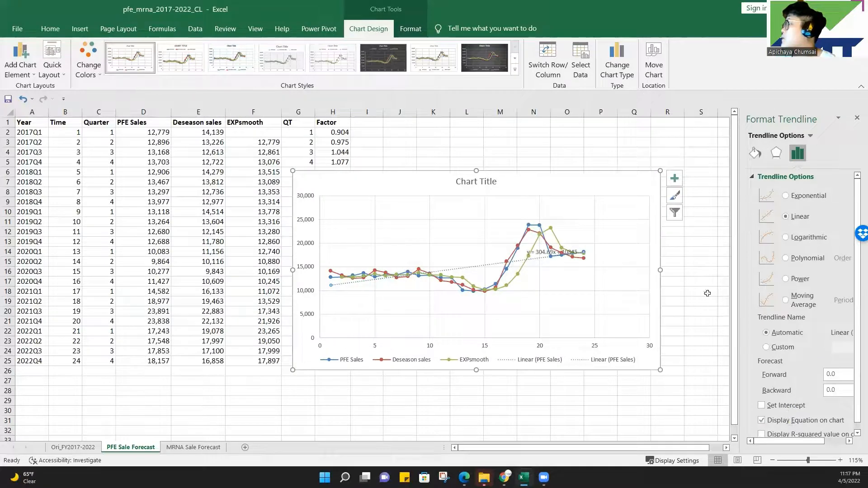
Place the trendline equation beside the chart title, clear of the plotted lines, and nudge the chart slightly
{"action": "left_click", "coordinate": [557, 248]}
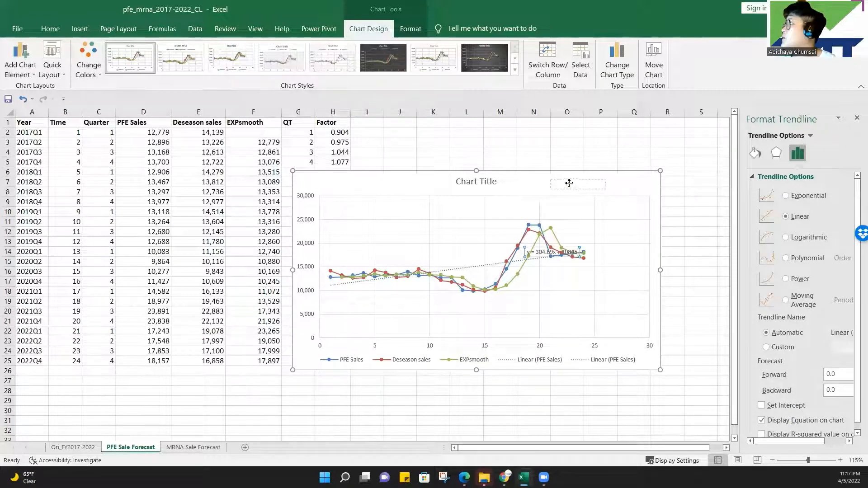
{"action": "left_click_drag", "start_coordinate": [589, 206], "coordinate": [581, 200]}
{"action": "left_click", "coordinate": [629, 281]}
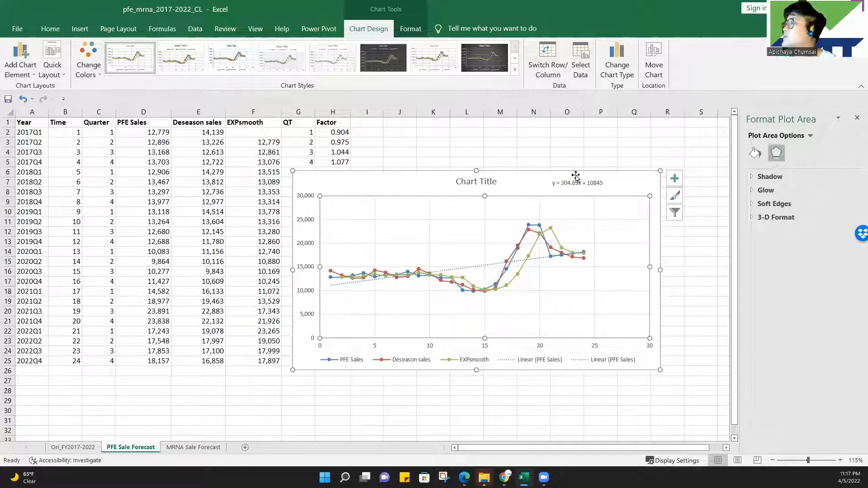
{"action": "mouse_move", "coordinate": [436, 173]}
{"action": "left_mouse_down"}
{"action": "mouse_move", "coordinate": [443, 178]}
{"action": "mouse_move", "coordinate": [428, 174]}
{"action": "mouse_move", "coordinate": [435, 185]}
{"action": "left_mouse_up"}
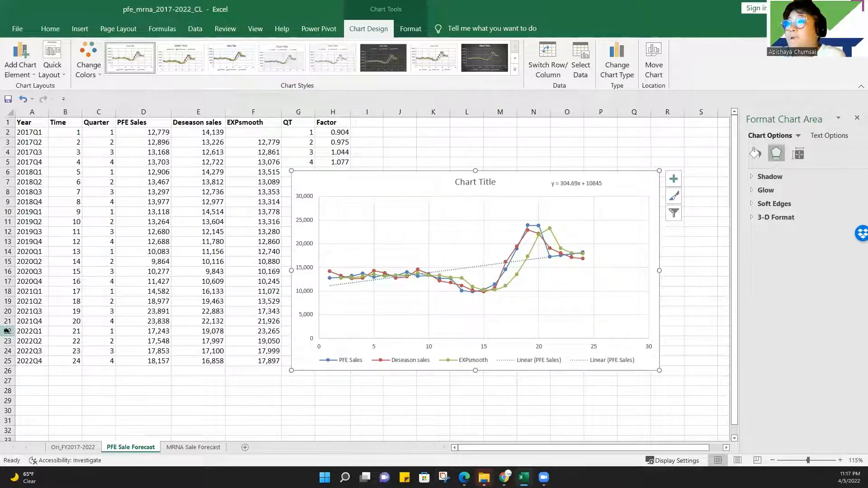
Select rows 22 to 25, which hold the 2022 quarterly forecasts
{"action": "left_click_drag", "start_coordinate": [7, 331], "coordinate": [7, 361]}
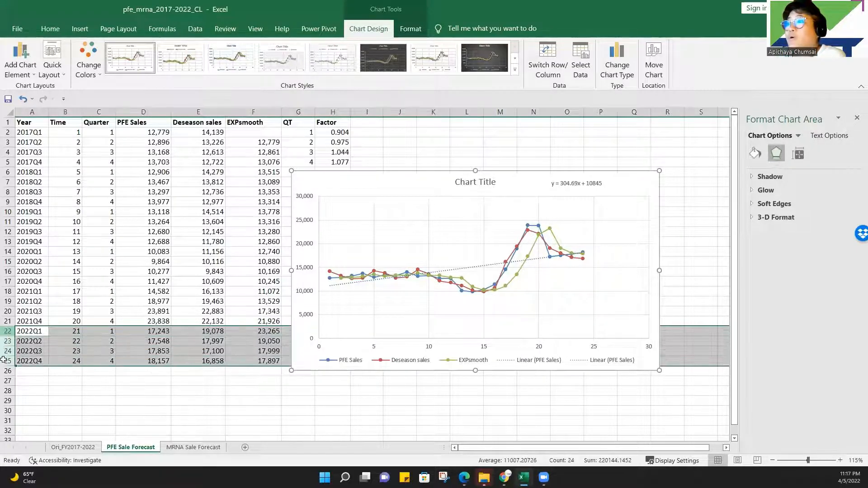